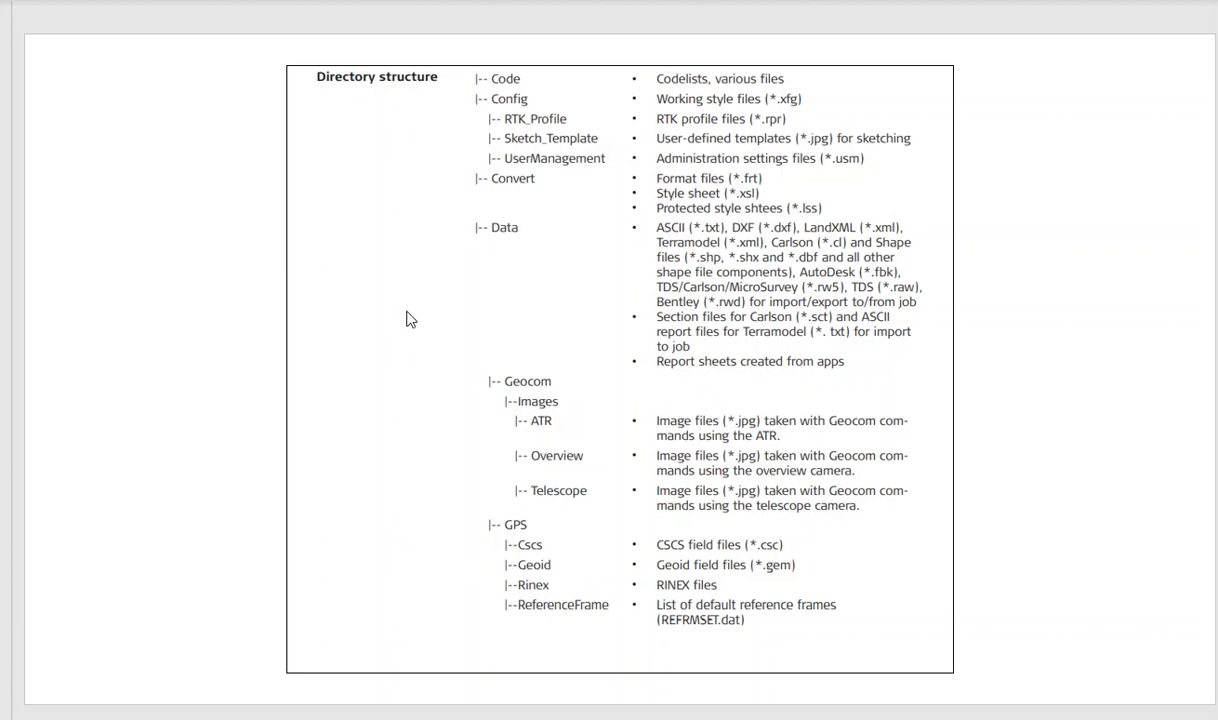
# Scroll down to the directory page covering Map_Images, DBX, Job, Download, GPS, Gsi and System.
pyautogui.scroll(-1, 410, 320)
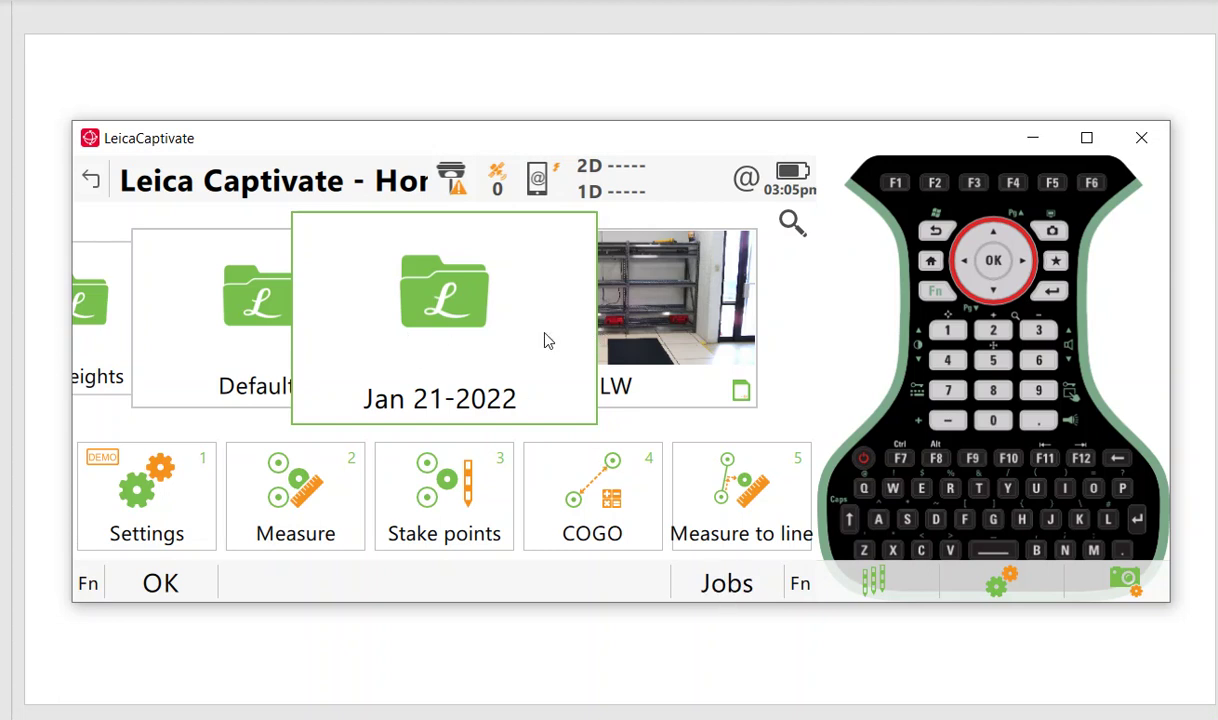
pyautogui.click(659, 399)
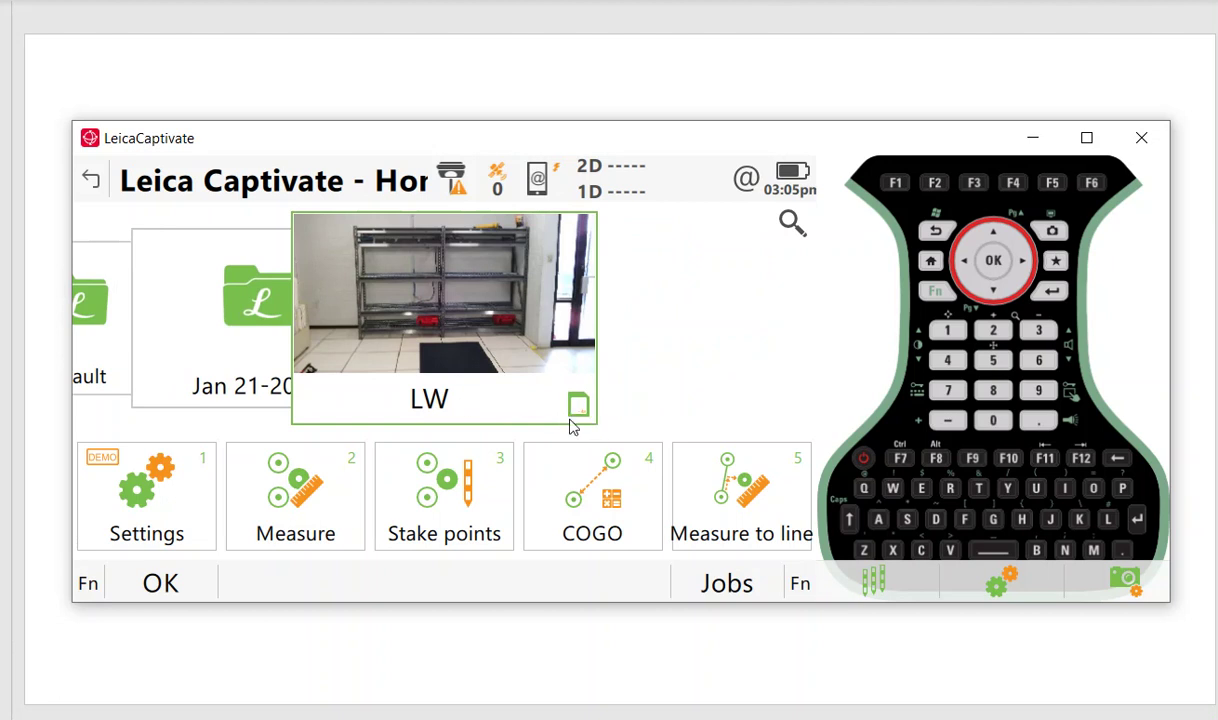
pyautogui.click(256, 366)
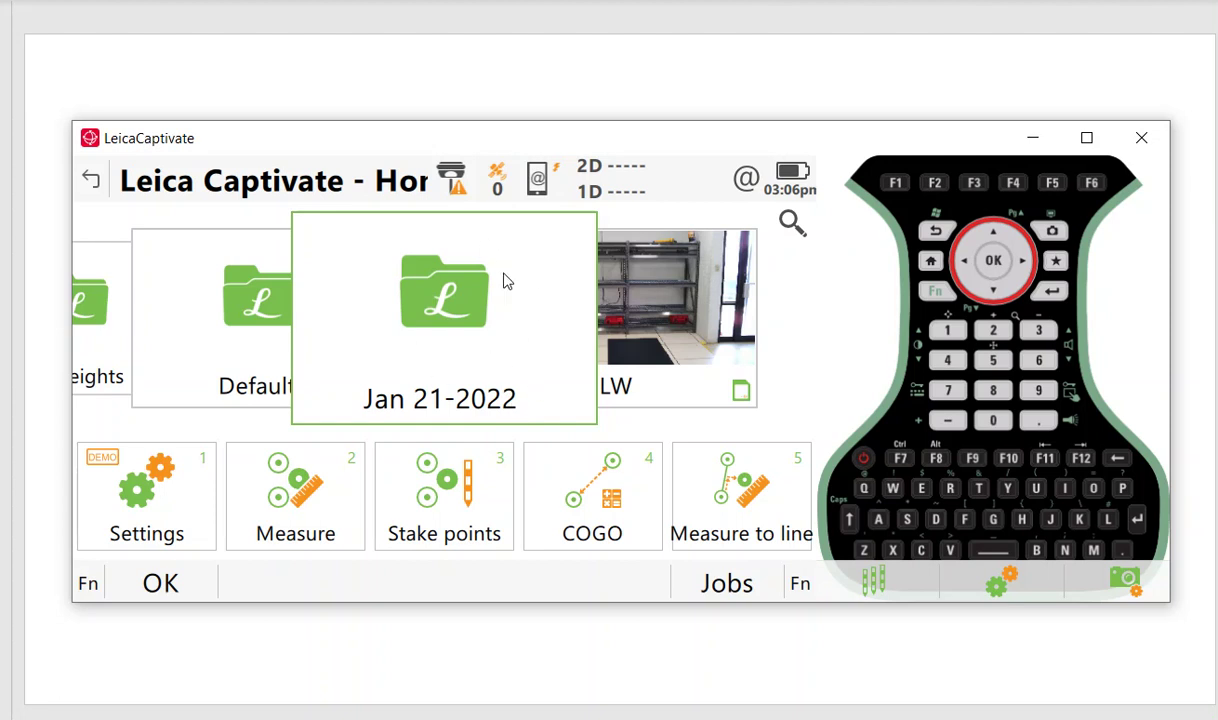
pyautogui.click(945, 296)
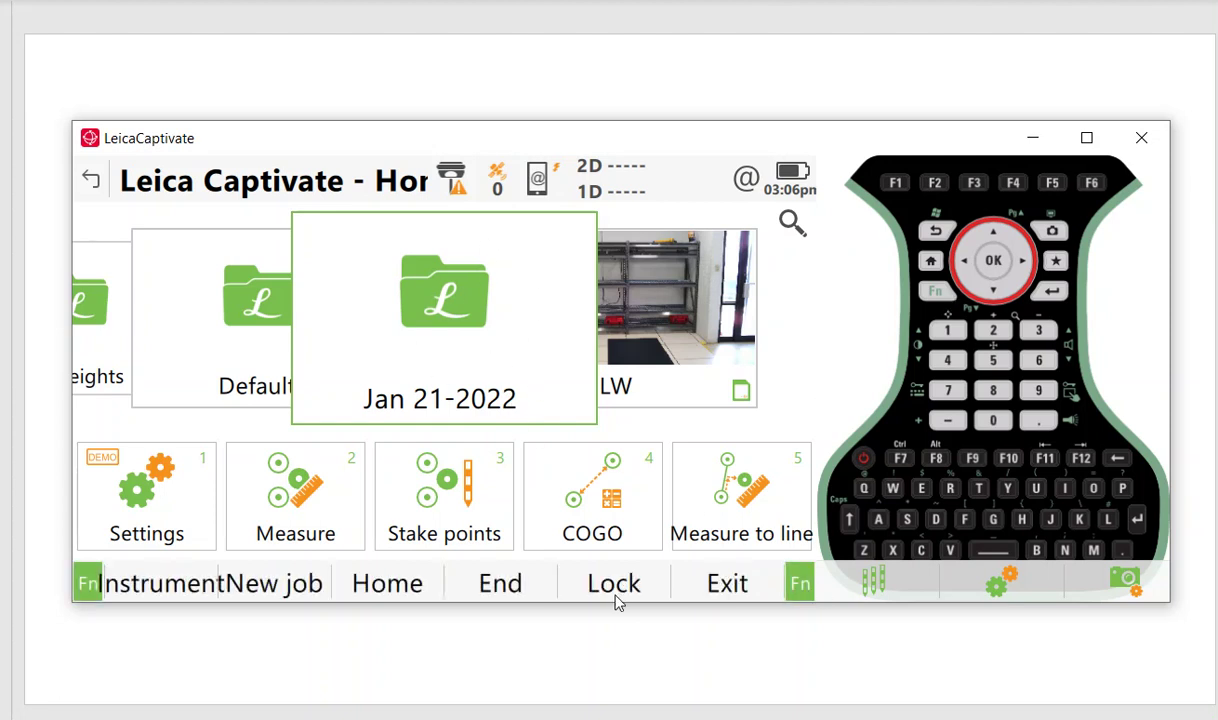
pyautogui.click(615, 588)
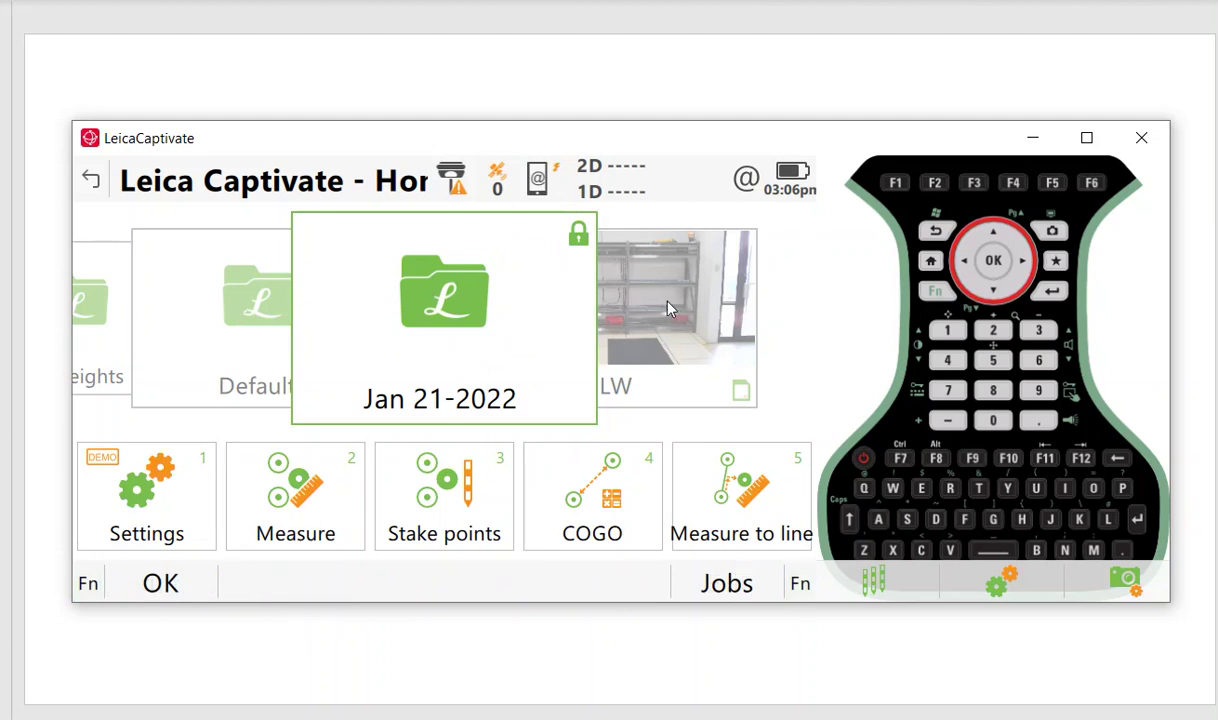
pyautogui.click(936, 292)
pyautogui.click(618, 586)
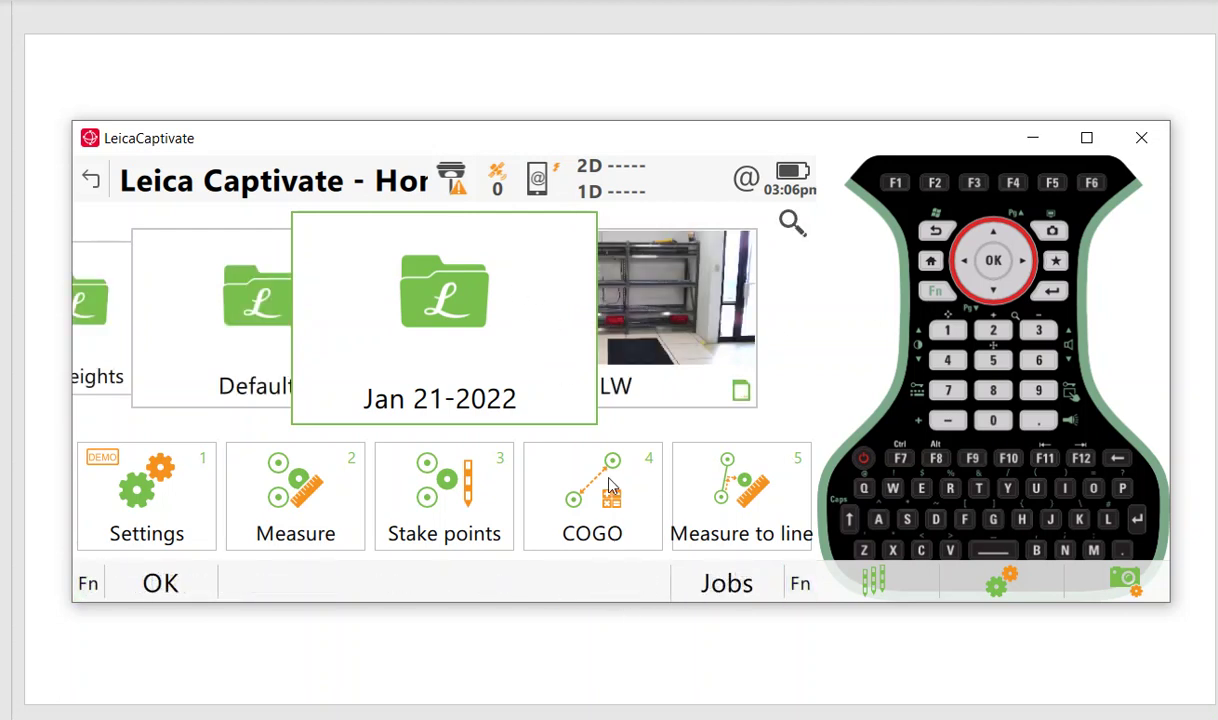
pyautogui.click(936, 292)
# Open Job Management and select the SD-card jobs HIDDENPT2 and HIDDEN PT1.
pyautogui.click(727, 585)
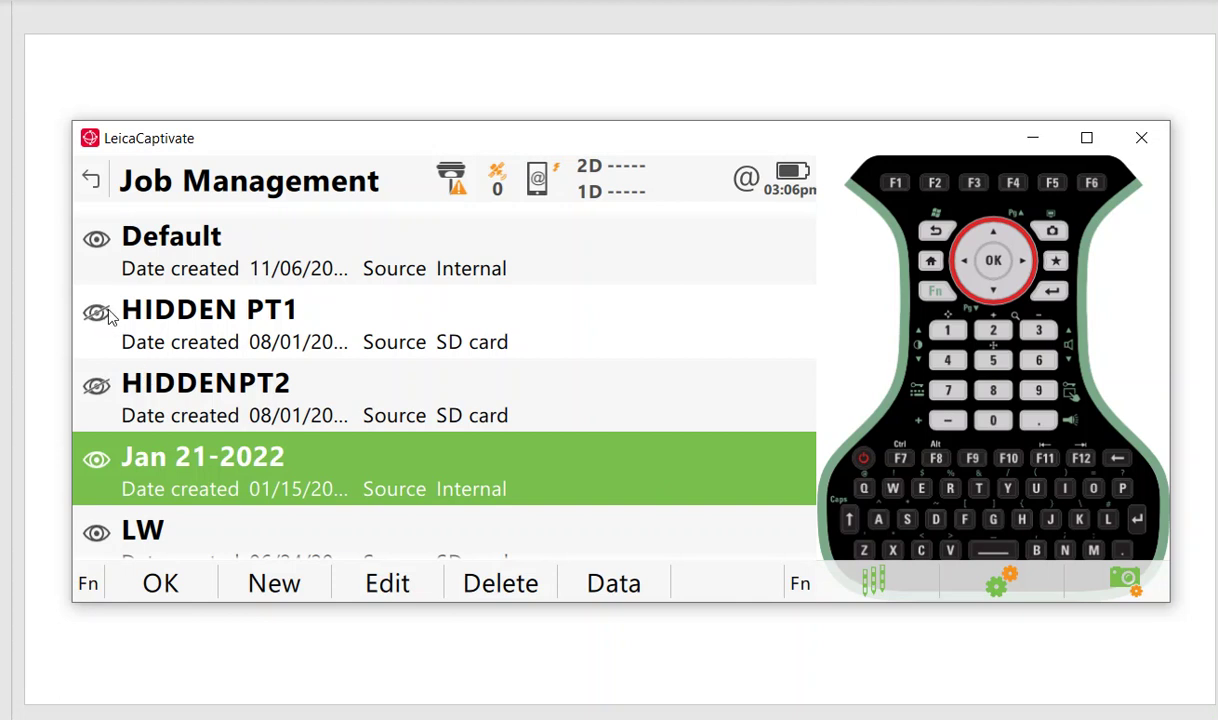
pyautogui.click(97, 392)
pyautogui.click(110, 344)
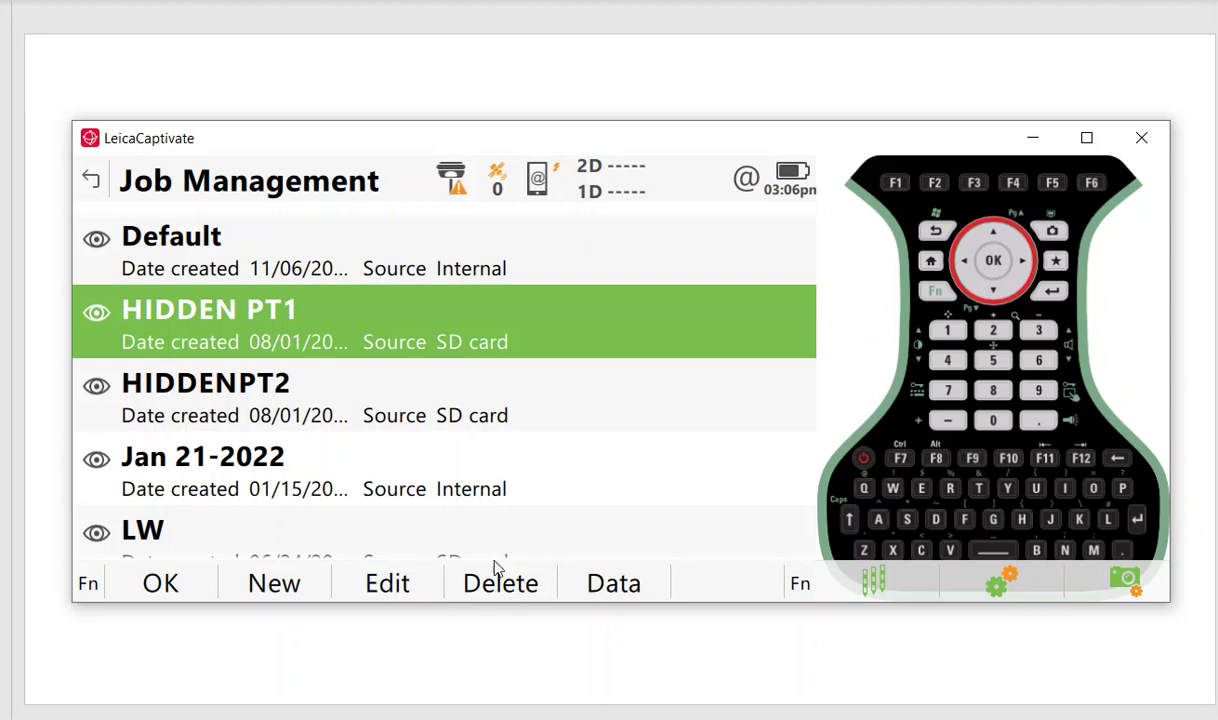
# Start a new job stored on the SD card.
pyautogui.click(280, 585)
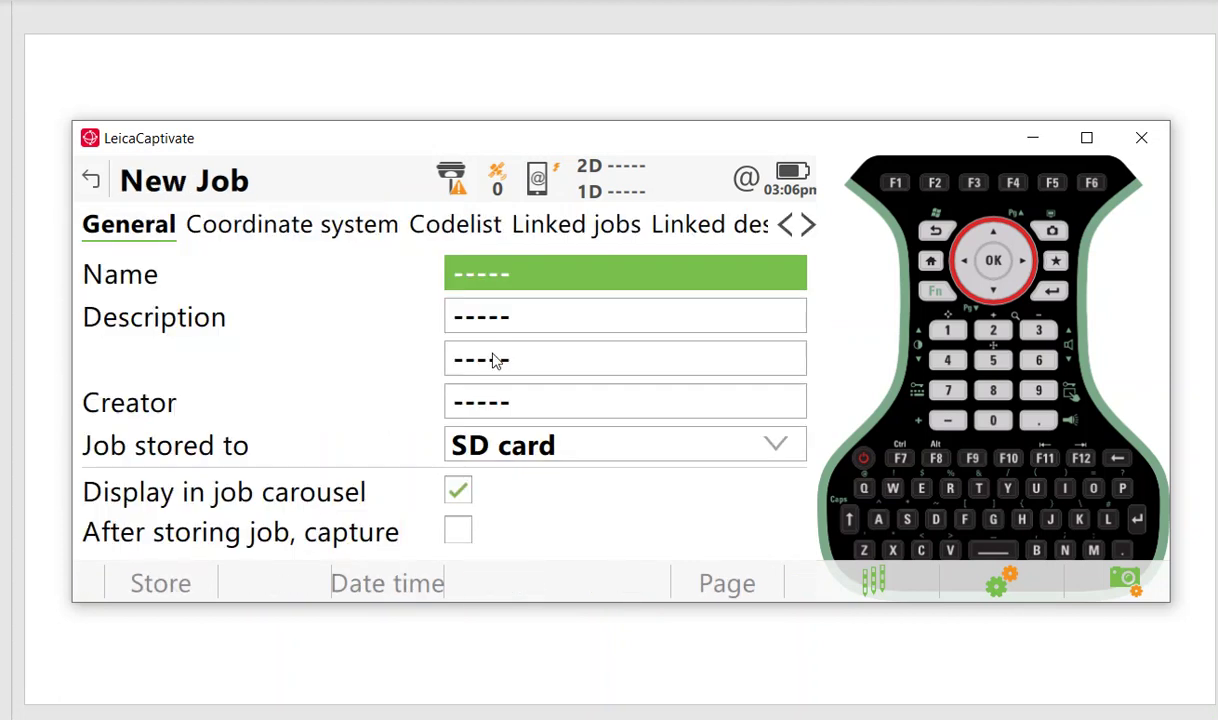
pyautogui.click(561, 460)
pyautogui.click(562, 438)
# Set coordinate system 1.TX SC GD12B, then review codelist SURVEY1-2015 and the linked jobs.
pyautogui.click(335, 236)
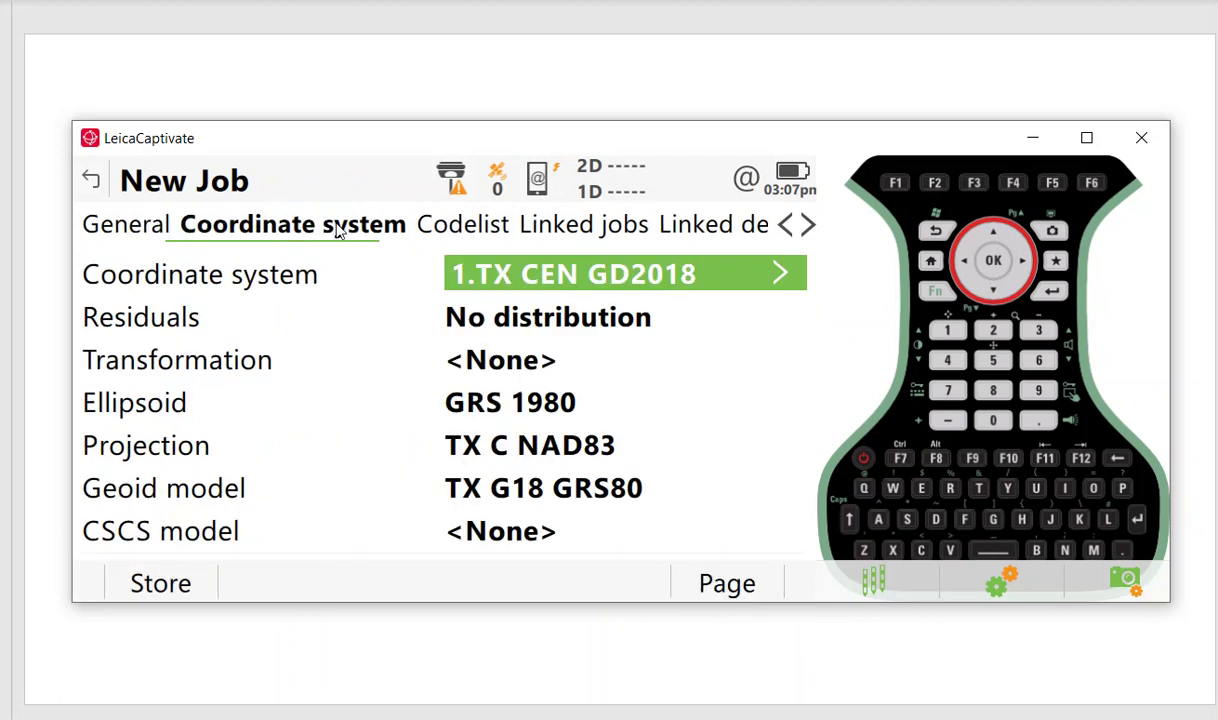
pyautogui.click(524, 284)
pyautogui.click(305, 340)
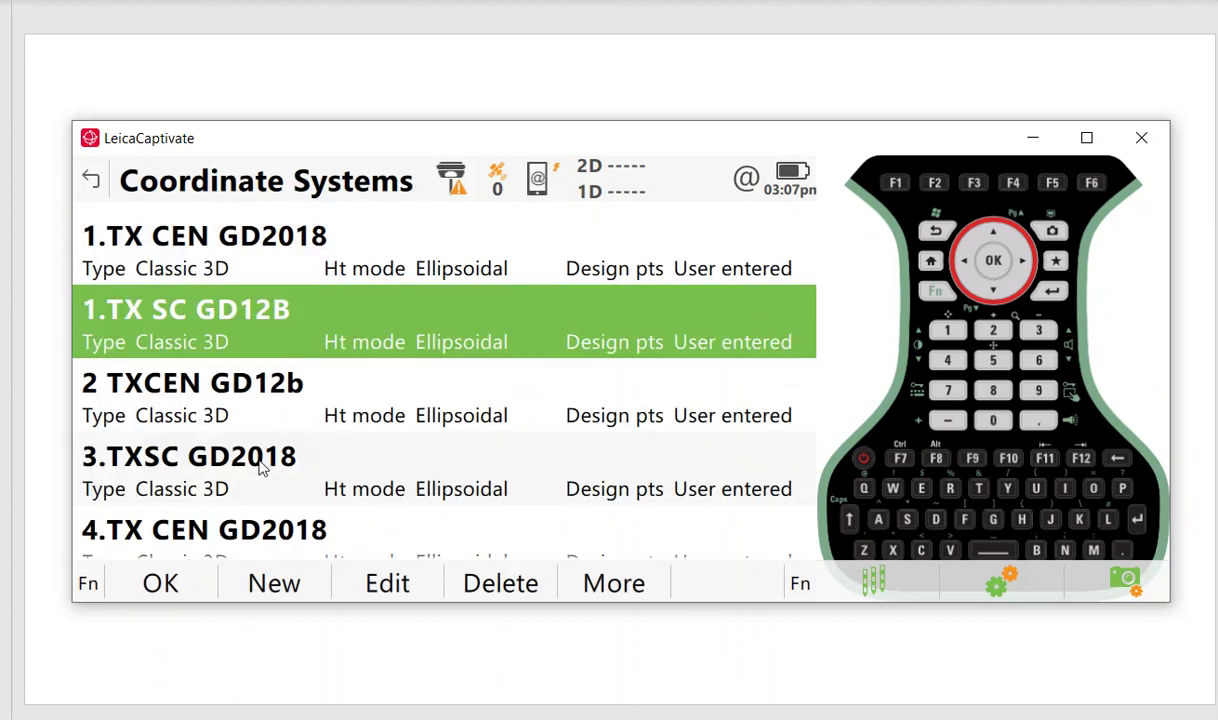
pyautogui.click(190, 587)
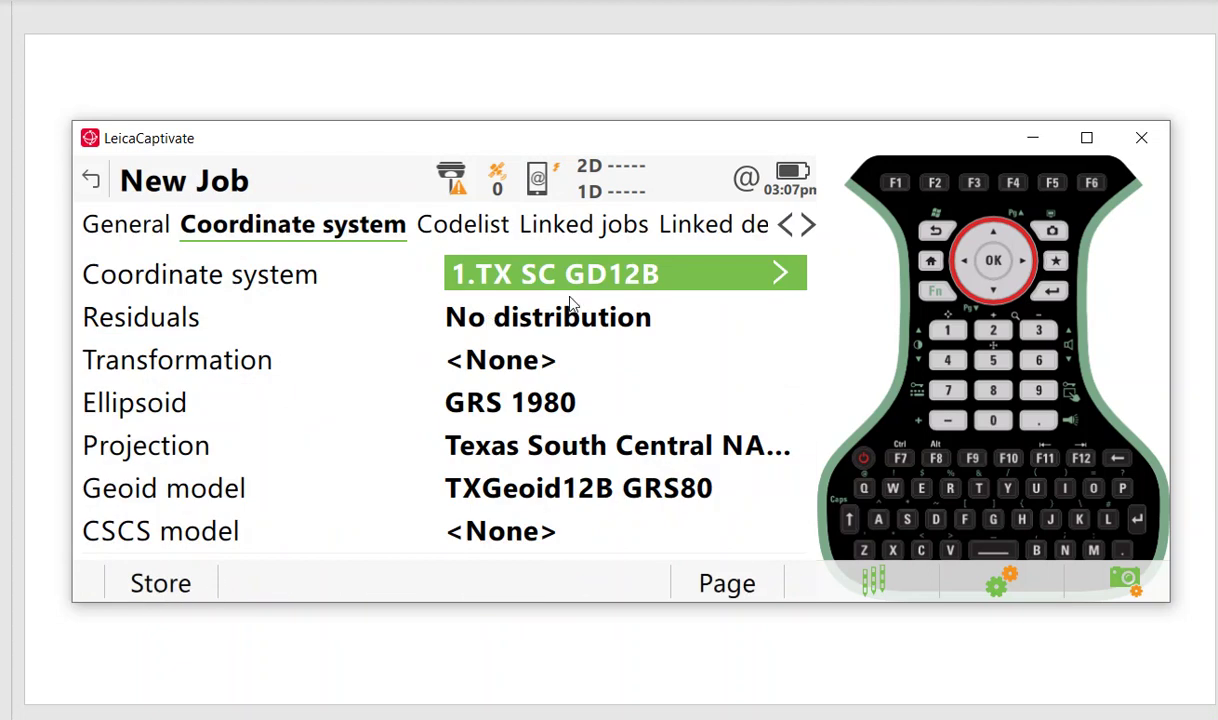
pyautogui.click(478, 228)
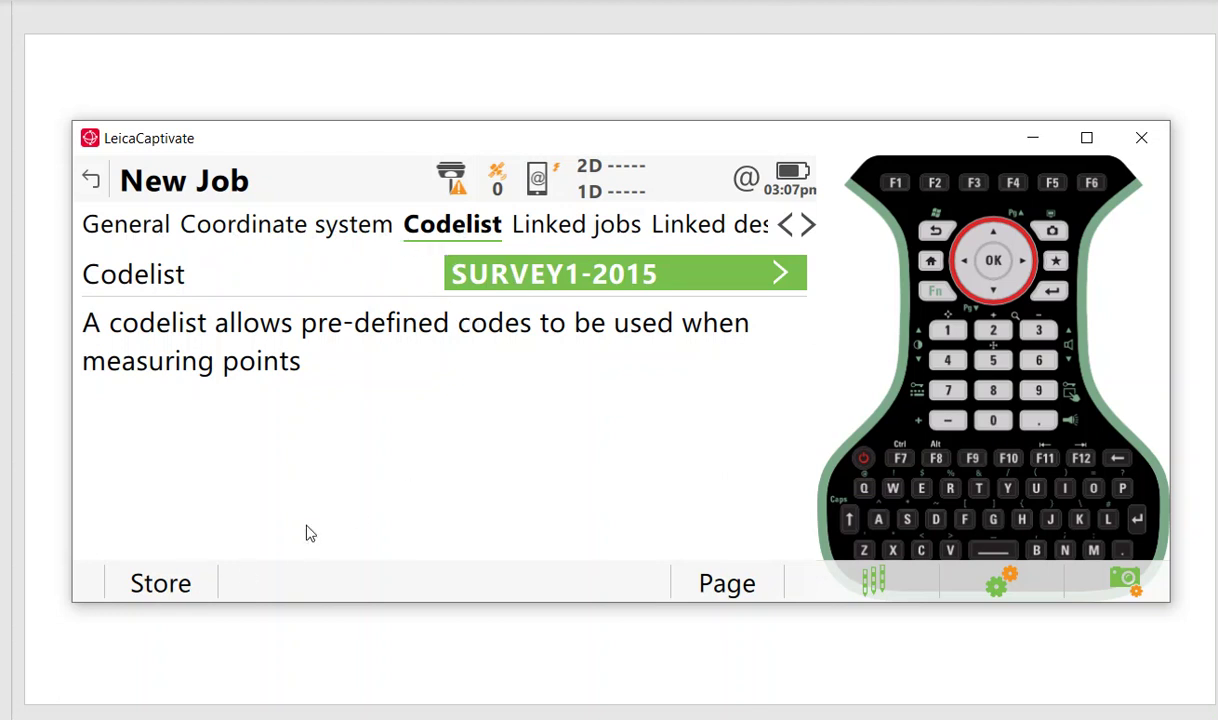
pyautogui.click(578, 227)
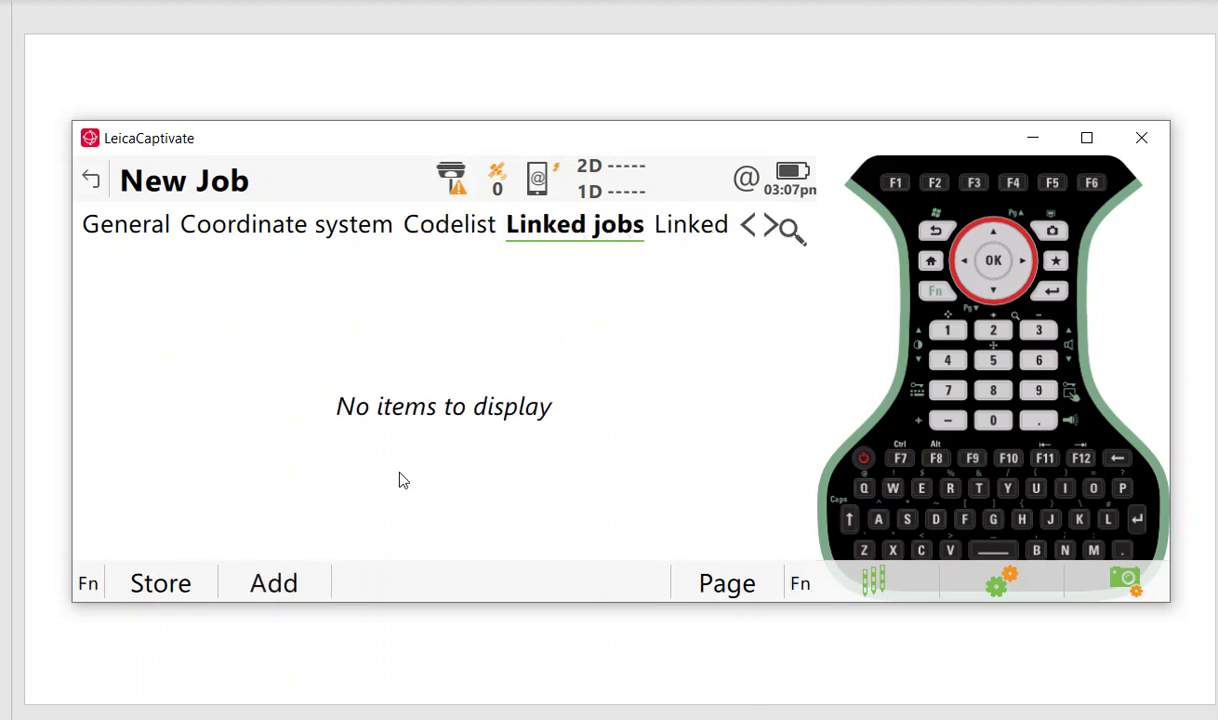
# Link jobs HIDDEN PT1 and HIDDENPT2 to the new job.
pyautogui.click(274, 578)
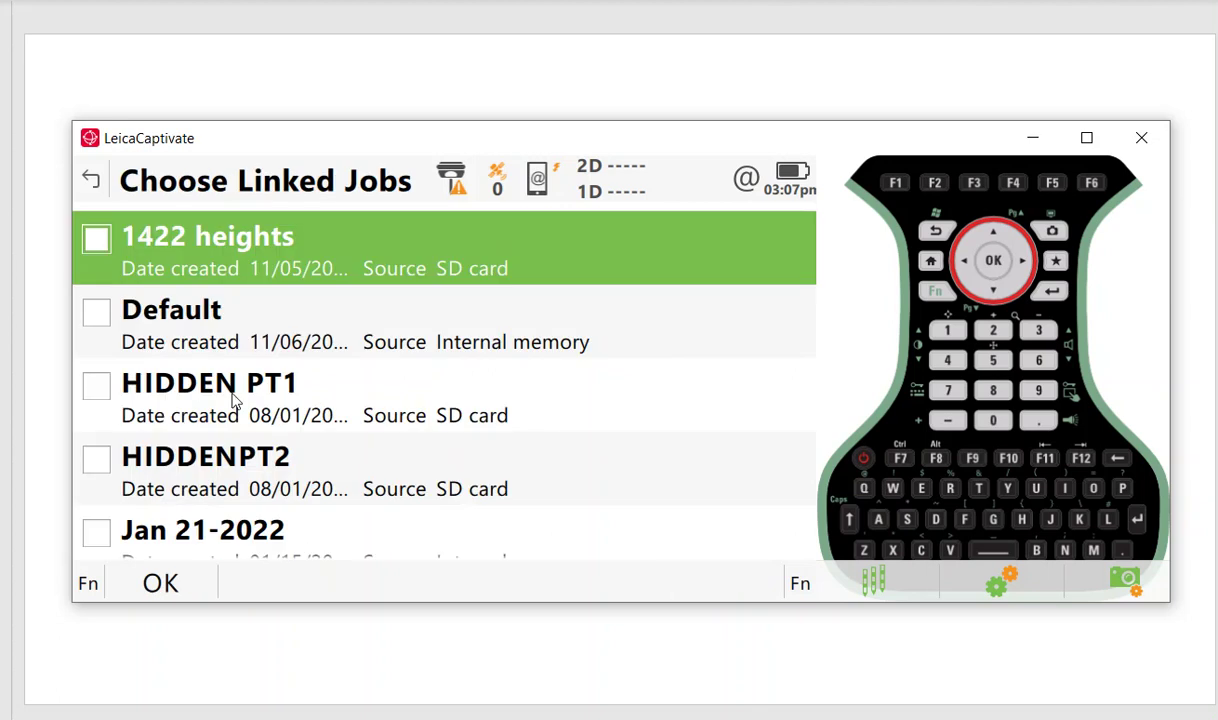
pyautogui.click(127, 400)
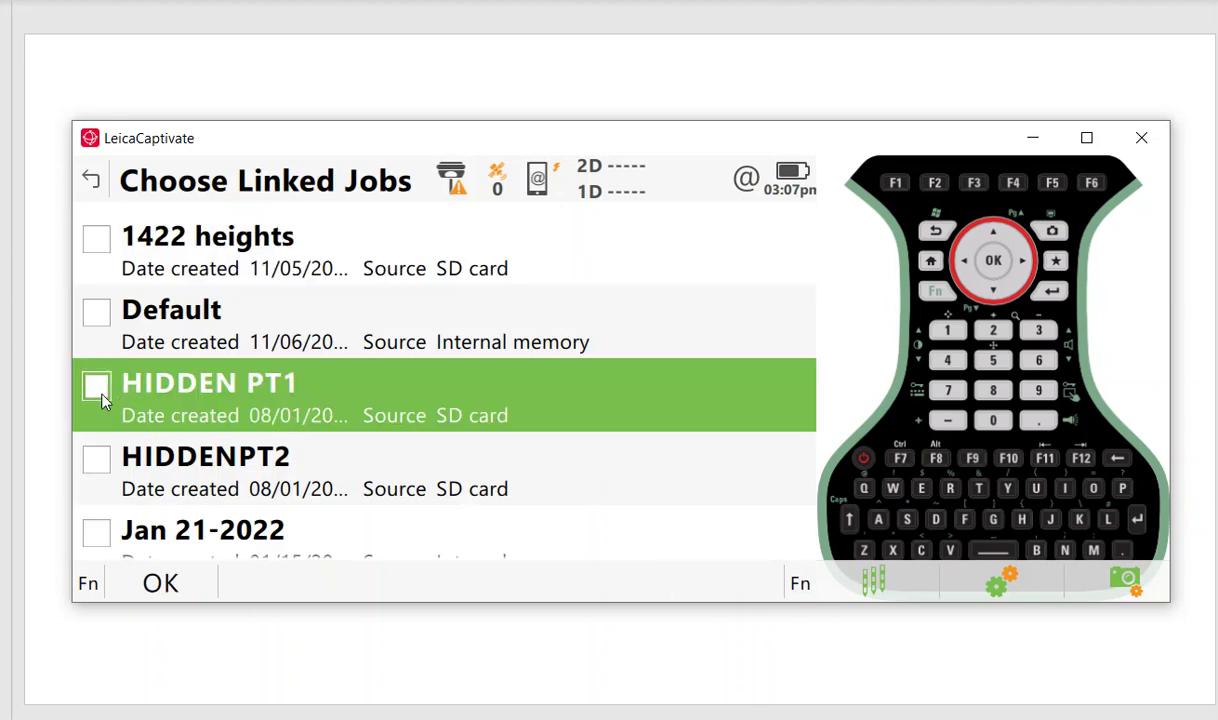
pyautogui.click(99, 464)
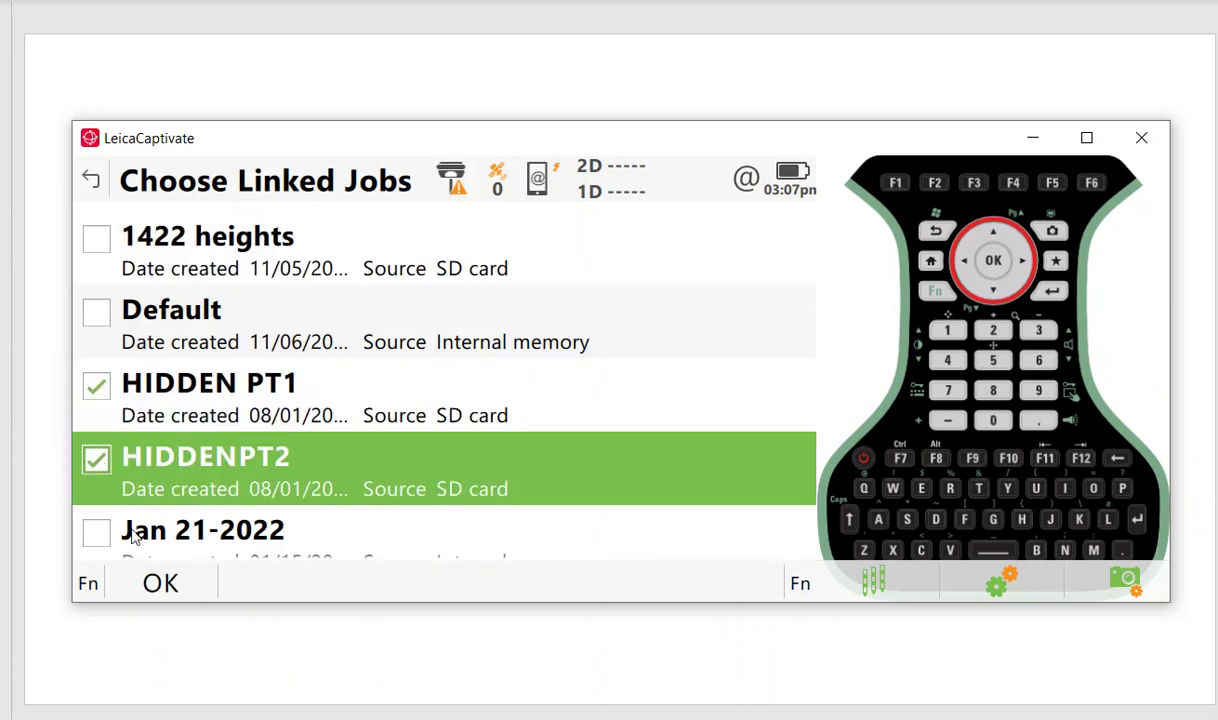
pyautogui.click(161, 584)
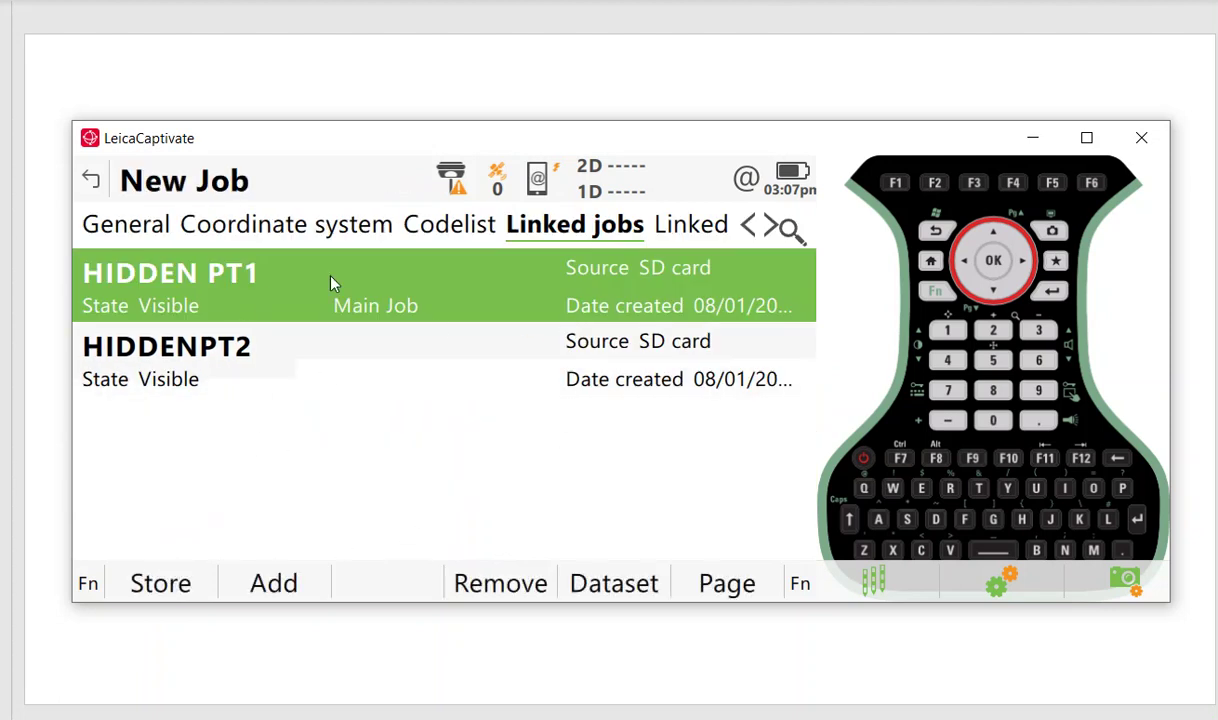
# Name the job JAN22-22, store it and return to the home screen.
pyautogui.click(186, 586)
pyautogui.click(470, 465)
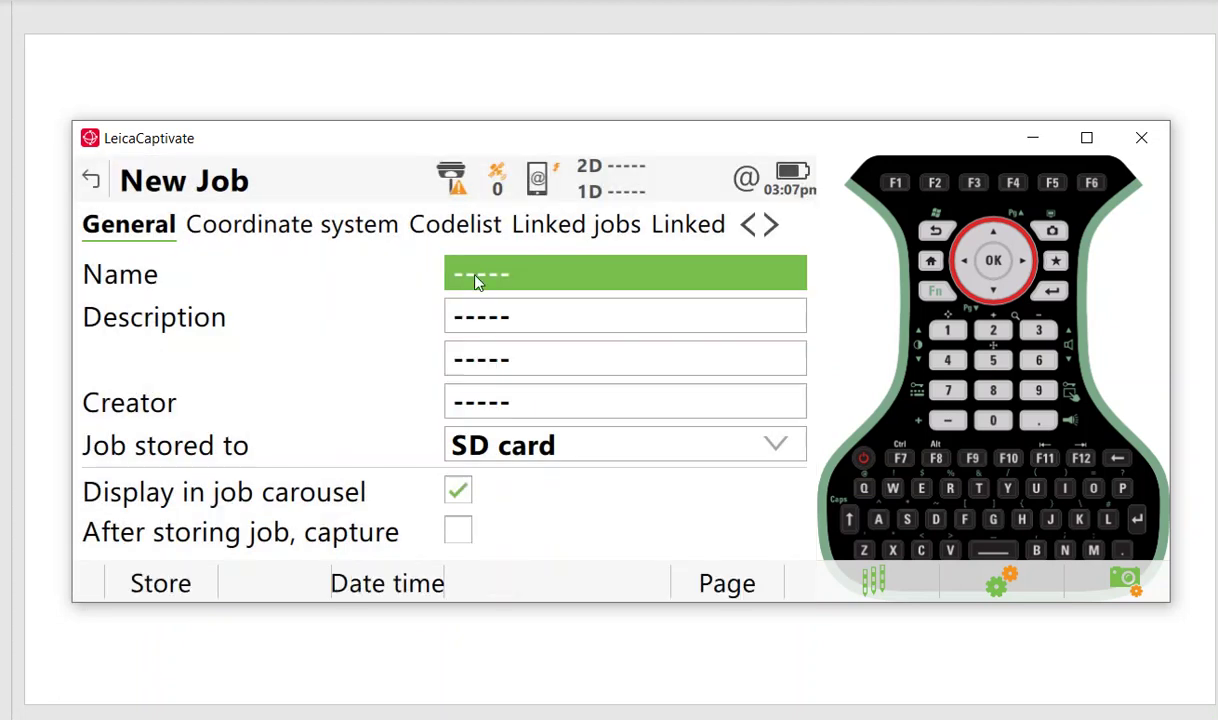
pyautogui.write('jAN 2')
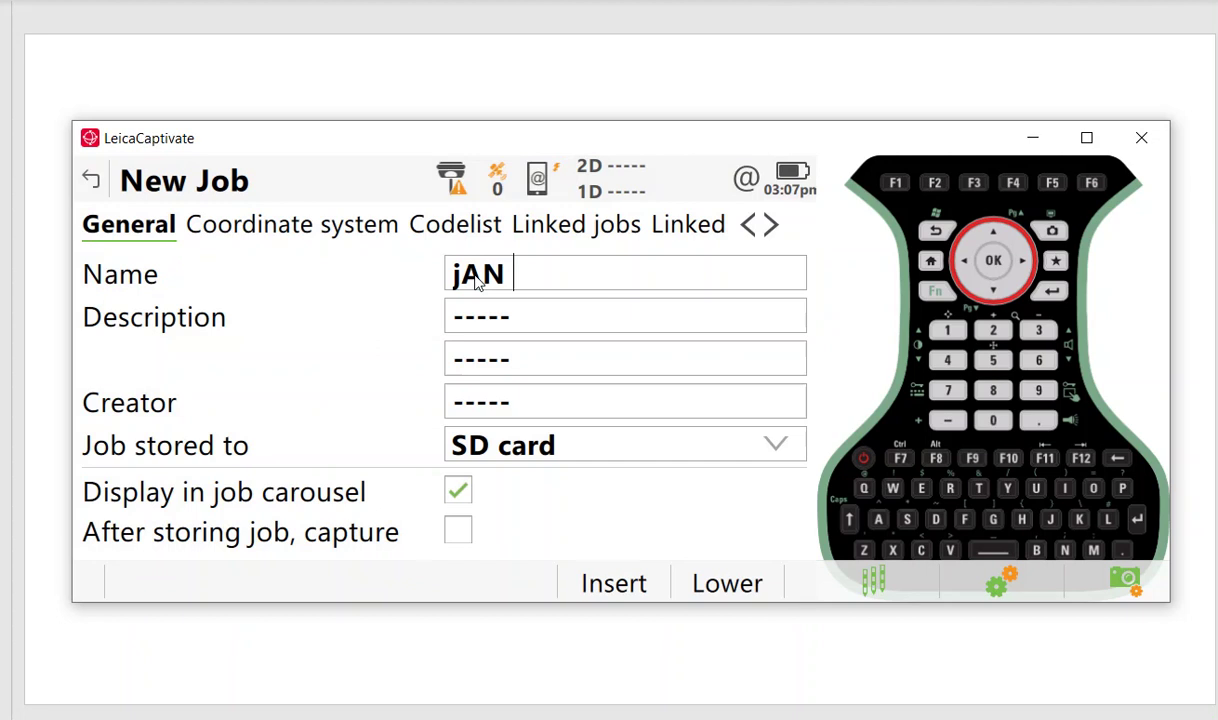
pyautogui.press('BackSpace')
pyautogui.press('BackSpace')
pyautogui.press('BackSpace')
pyautogui.press('BackSpace')
pyautogui.press('BackSpace')
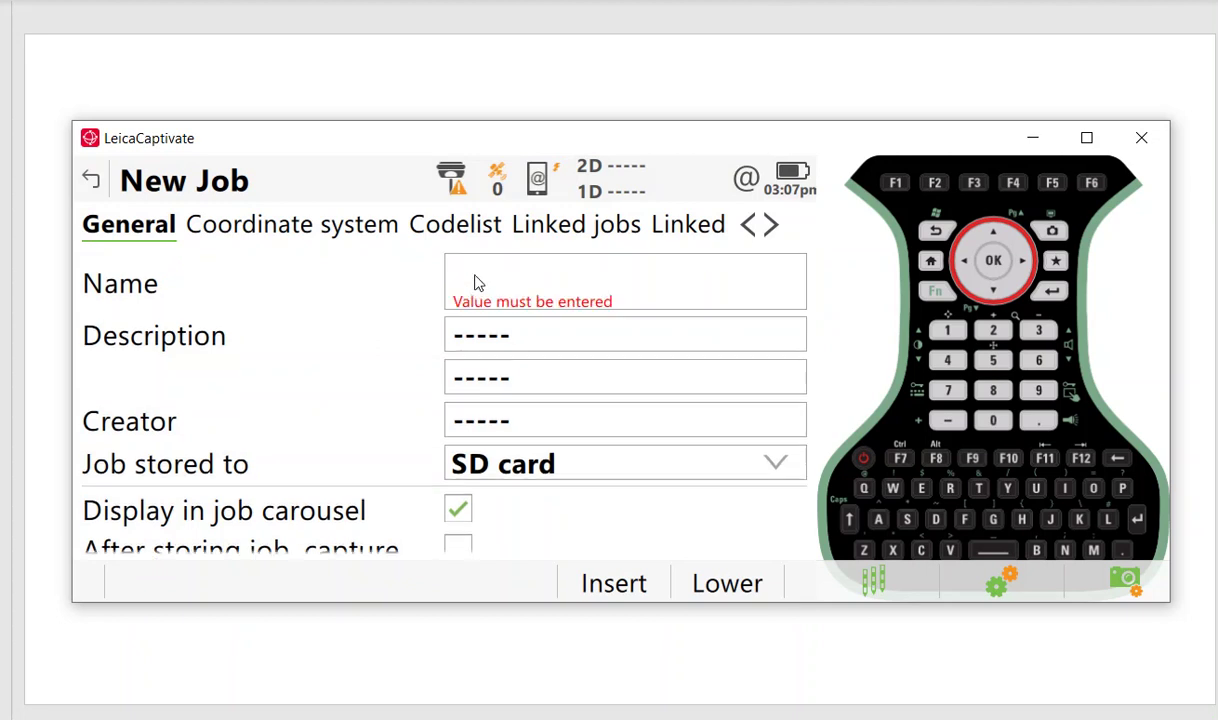
pyautogui.write('JAN22')
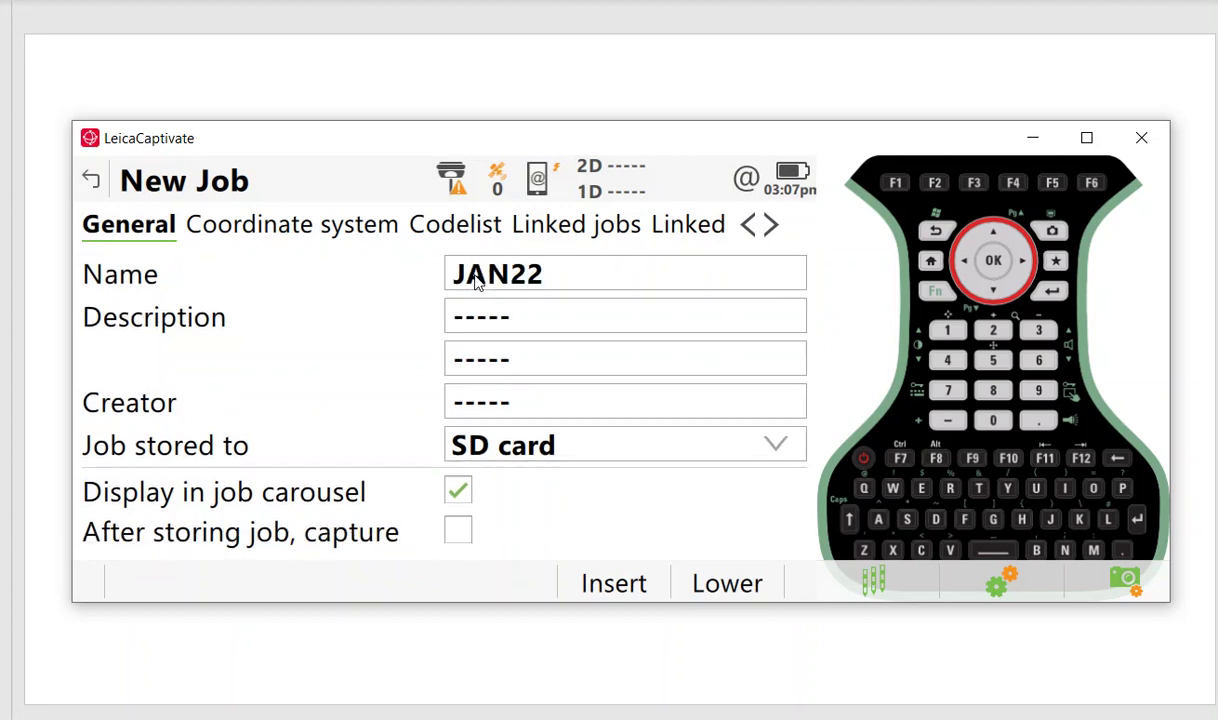
pyautogui.write('-22')
pyautogui.press('Return')
pyautogui.click(155, 585)
pyautogui.click(164, 588)
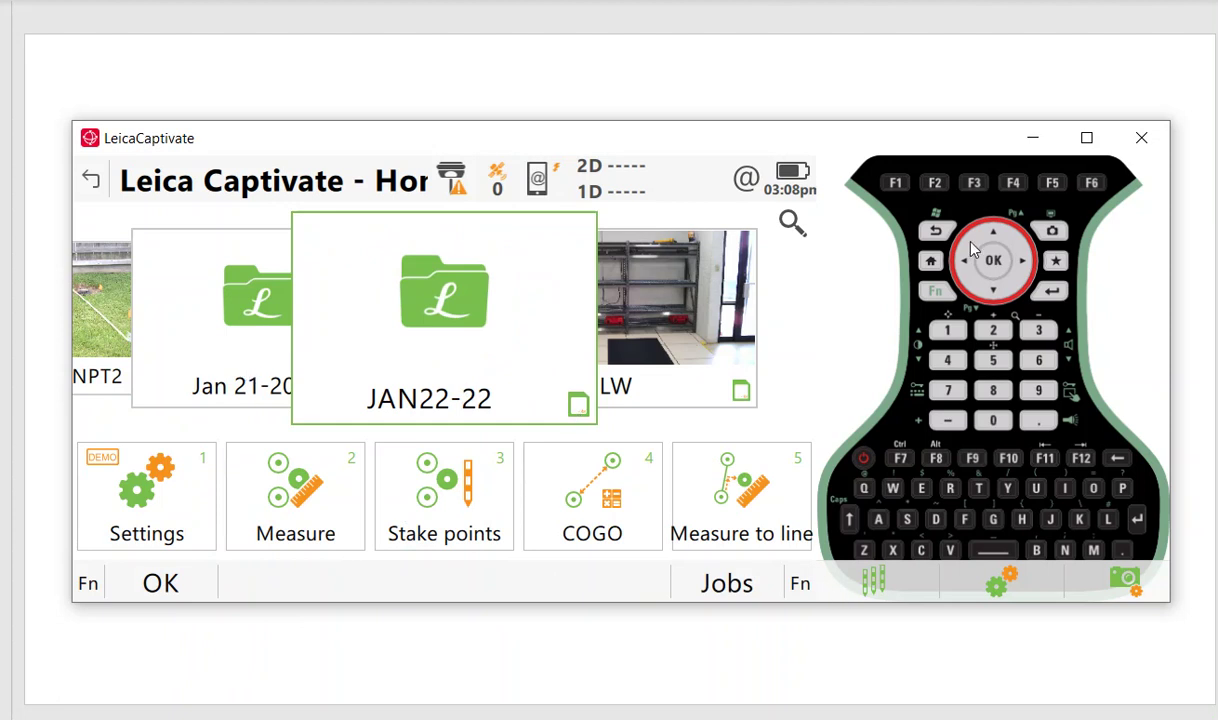
# From Home, choose Jan 21-2022 as the design data job.
pyautogui.click(934, 290)
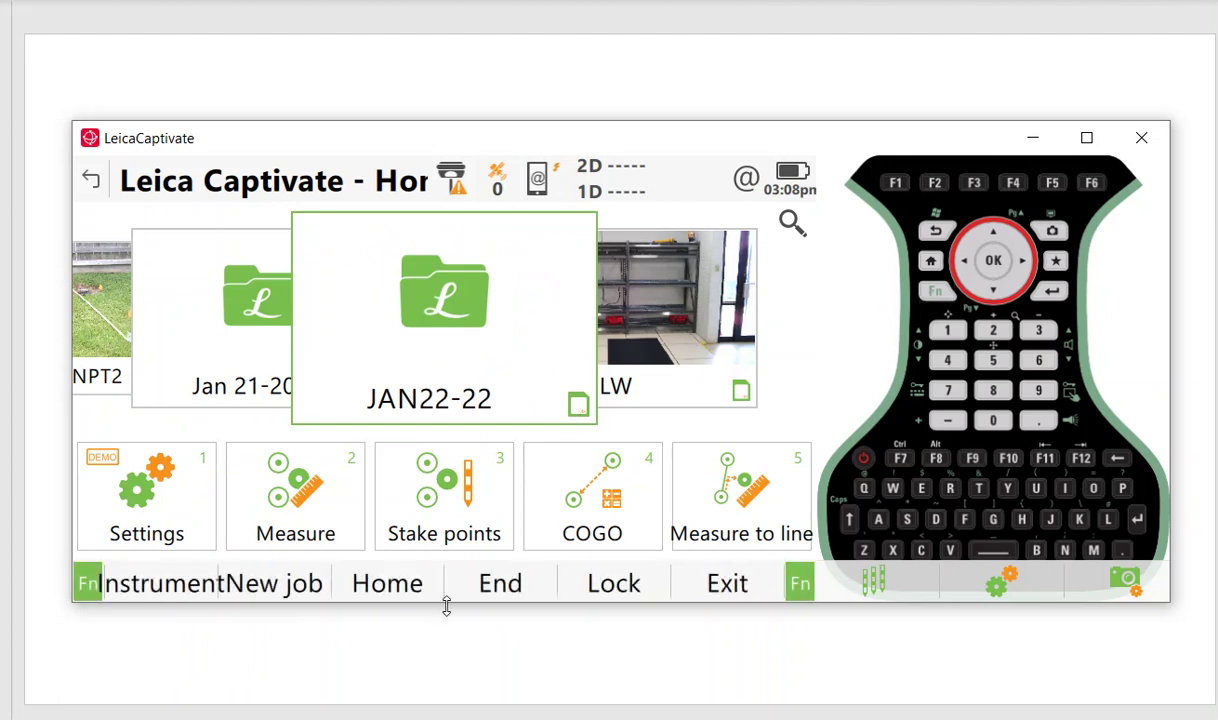
pyautogui.click(385, 588)
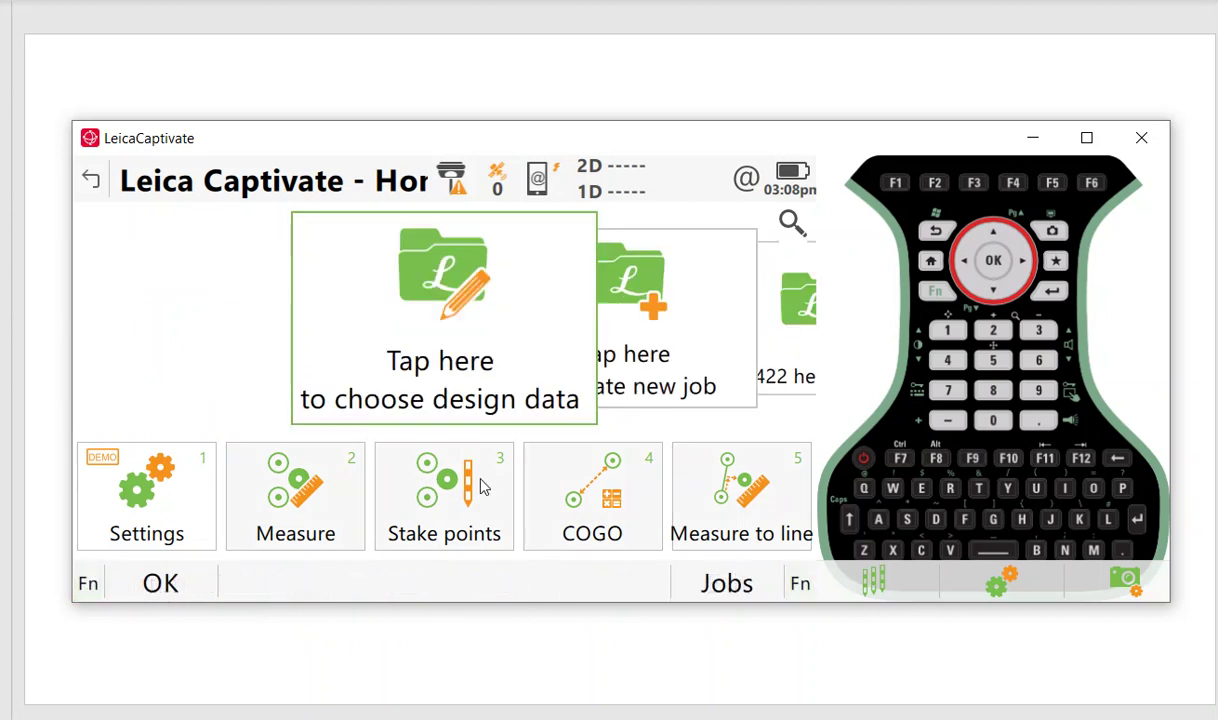
pyautogui.click(462, 313)
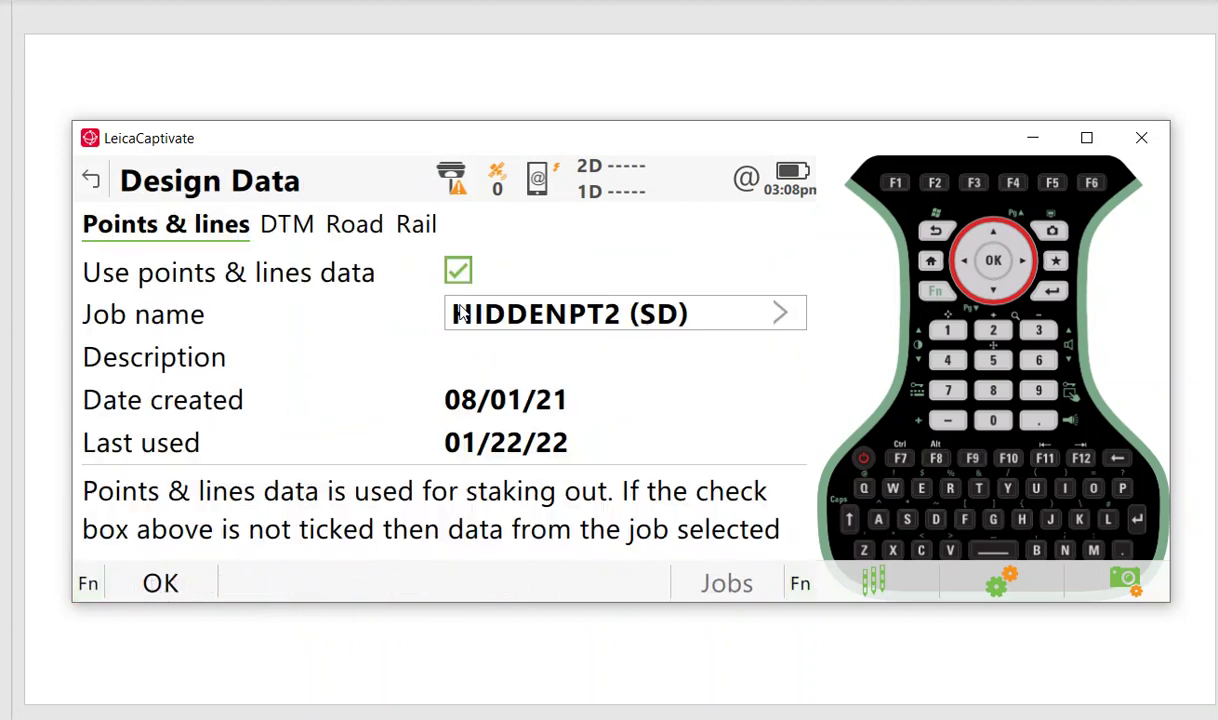
pyautogui.click(538, 325)
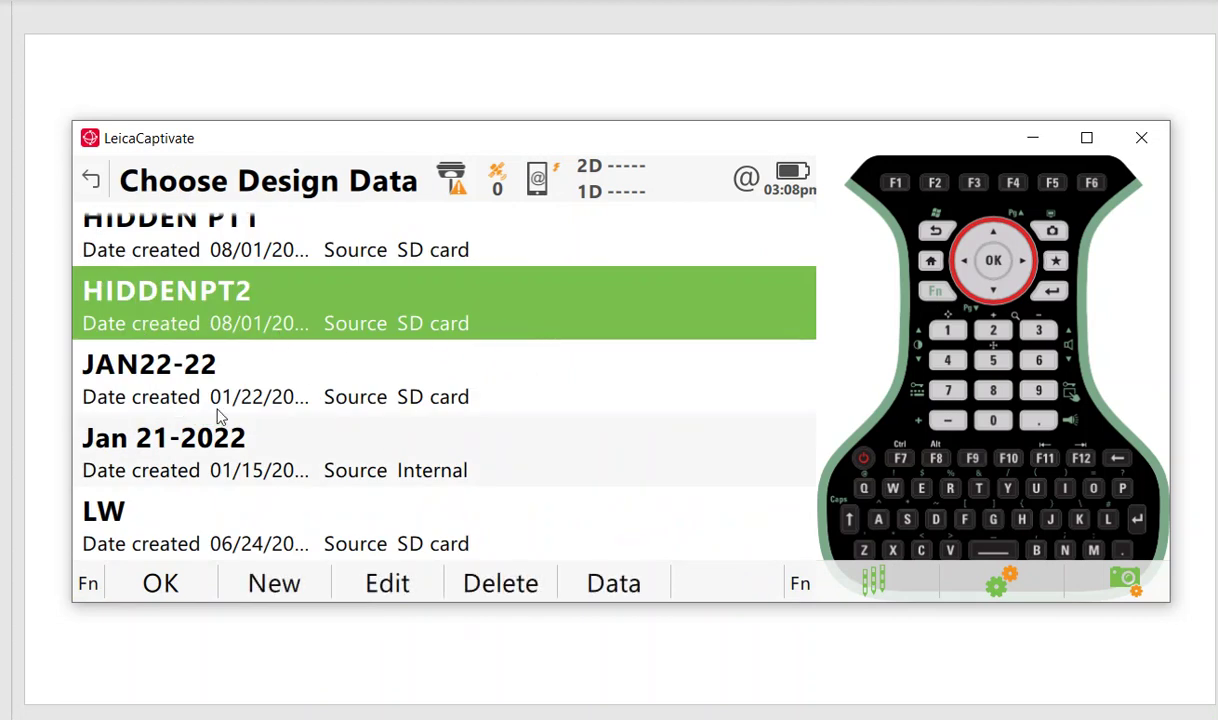
pyautogui.click(184, 440)
pyautogui.click(164, 590)
pyautogui.click(162, 586)
# Check the design data settings and close back to the home screen.
pyautogui.click(941, 291)
pyautogui.click(163, 581)
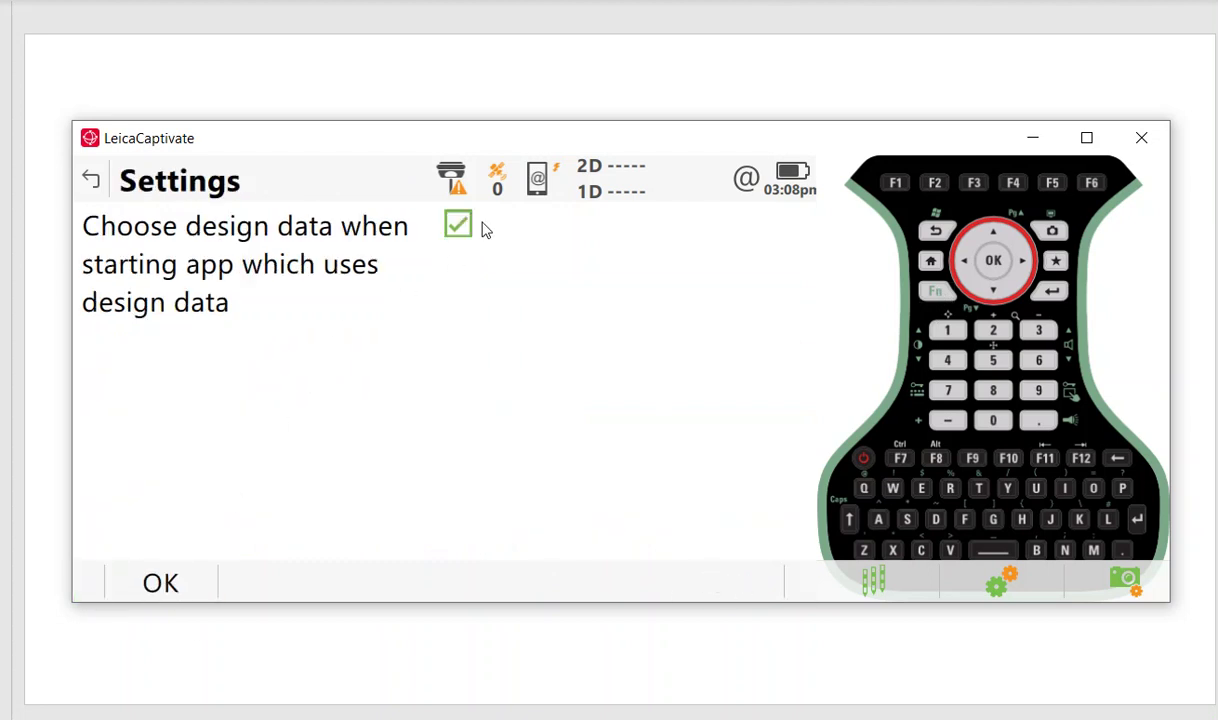
pyautogui.click(178, 585)
pyautogui.click(160, 590)
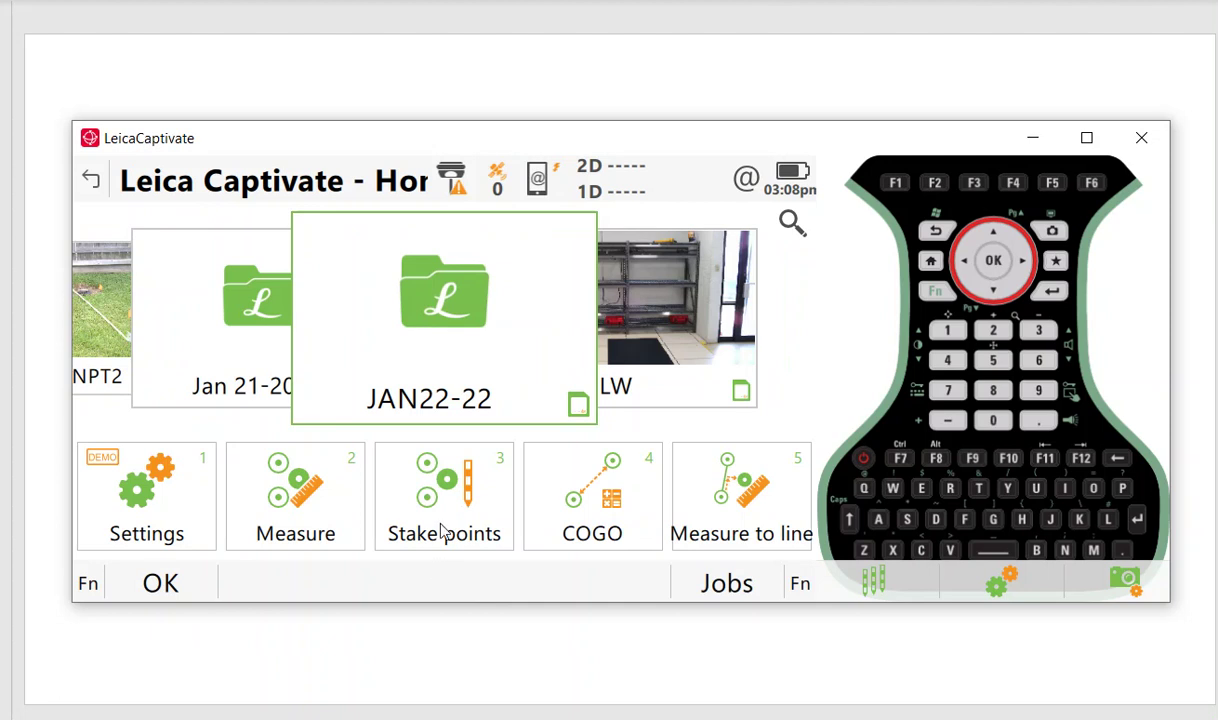
# Preview the Point ID list in Stake points, then back out to Home.
pyautogui.click(421, 485)
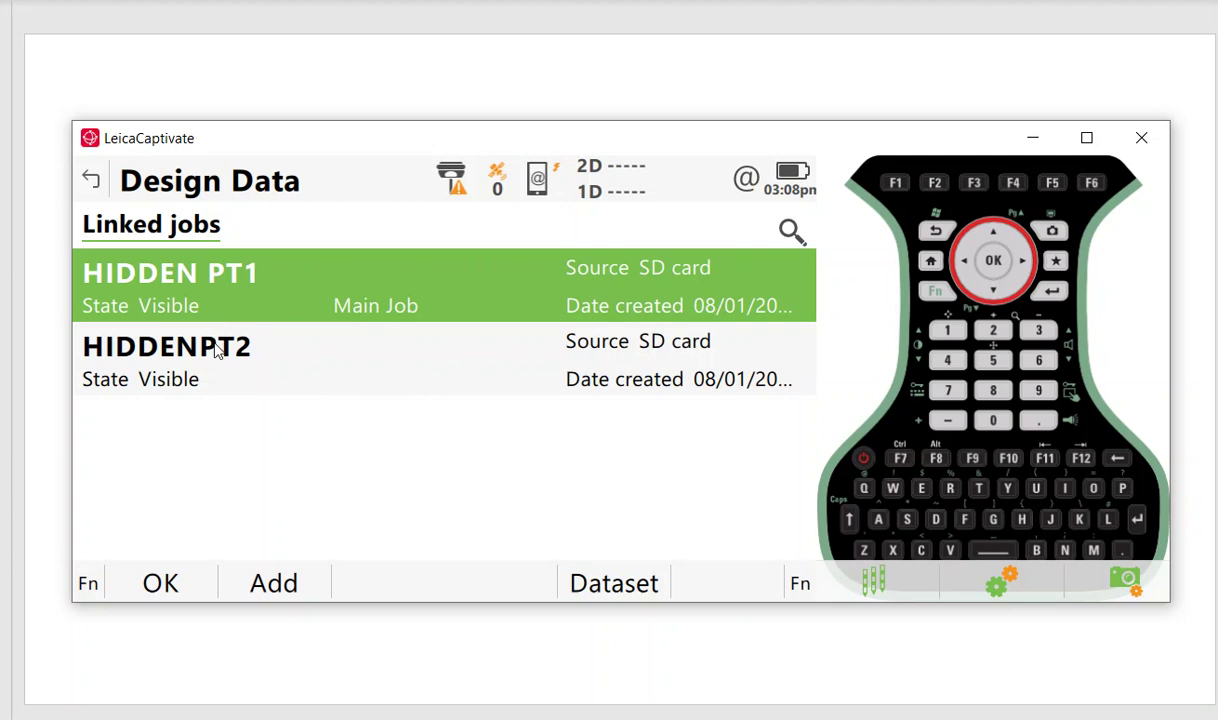
pyautogui.click(162, 583)
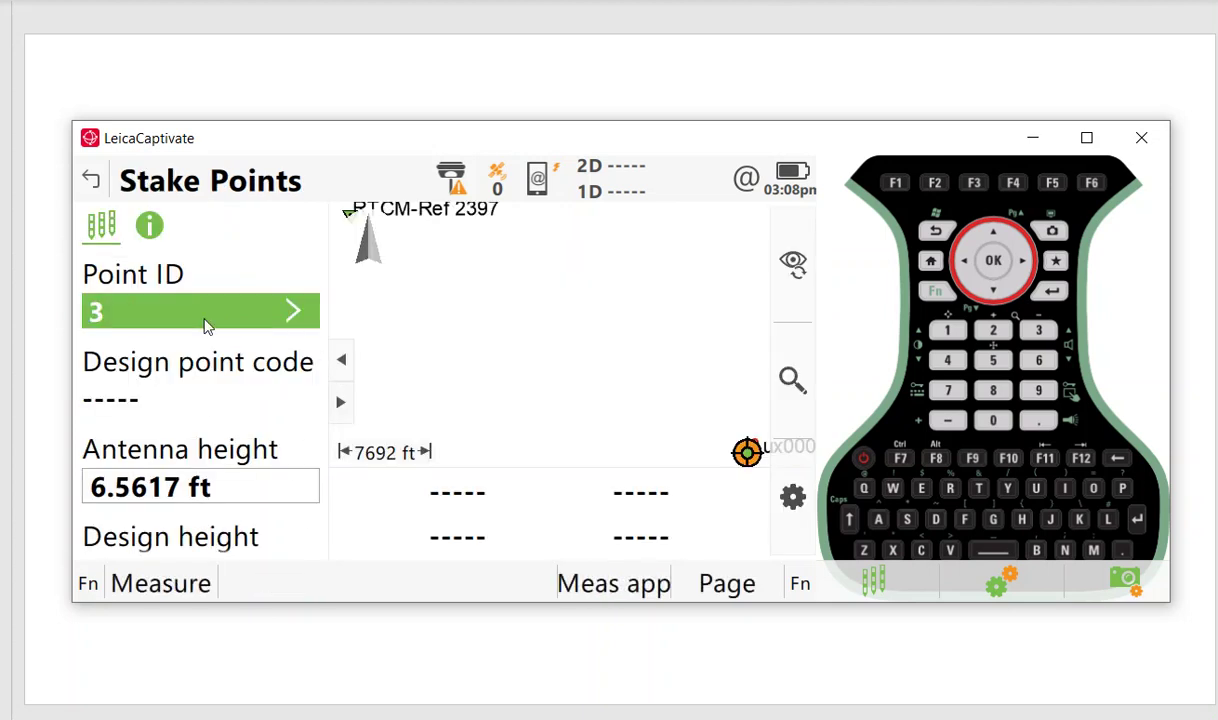
pyautogui.click(238, 316)
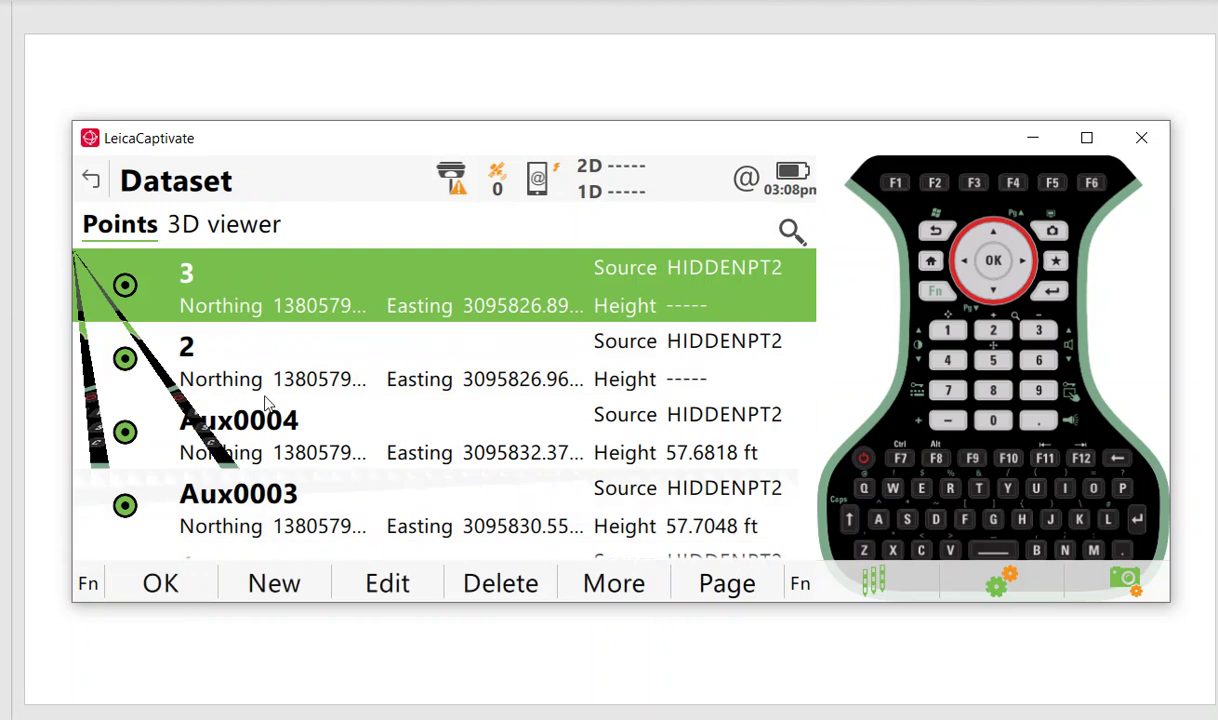
pyautogui.click(935, 232)
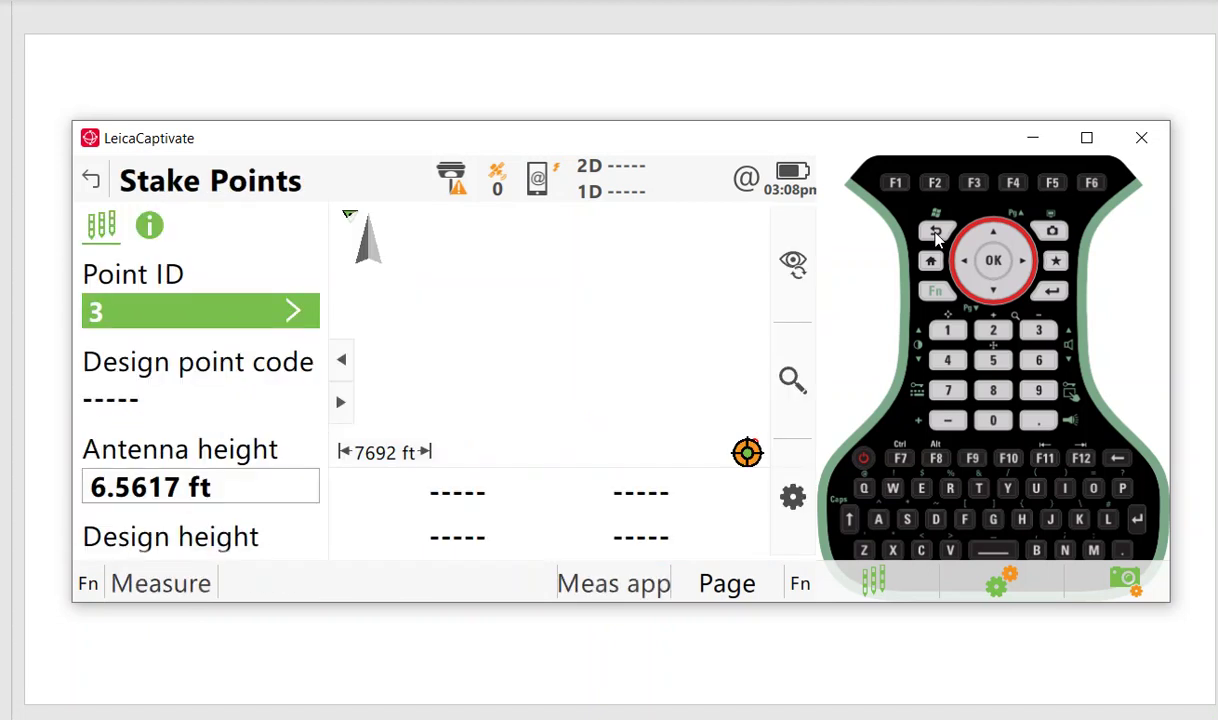
pyautogui.click(935, 232)
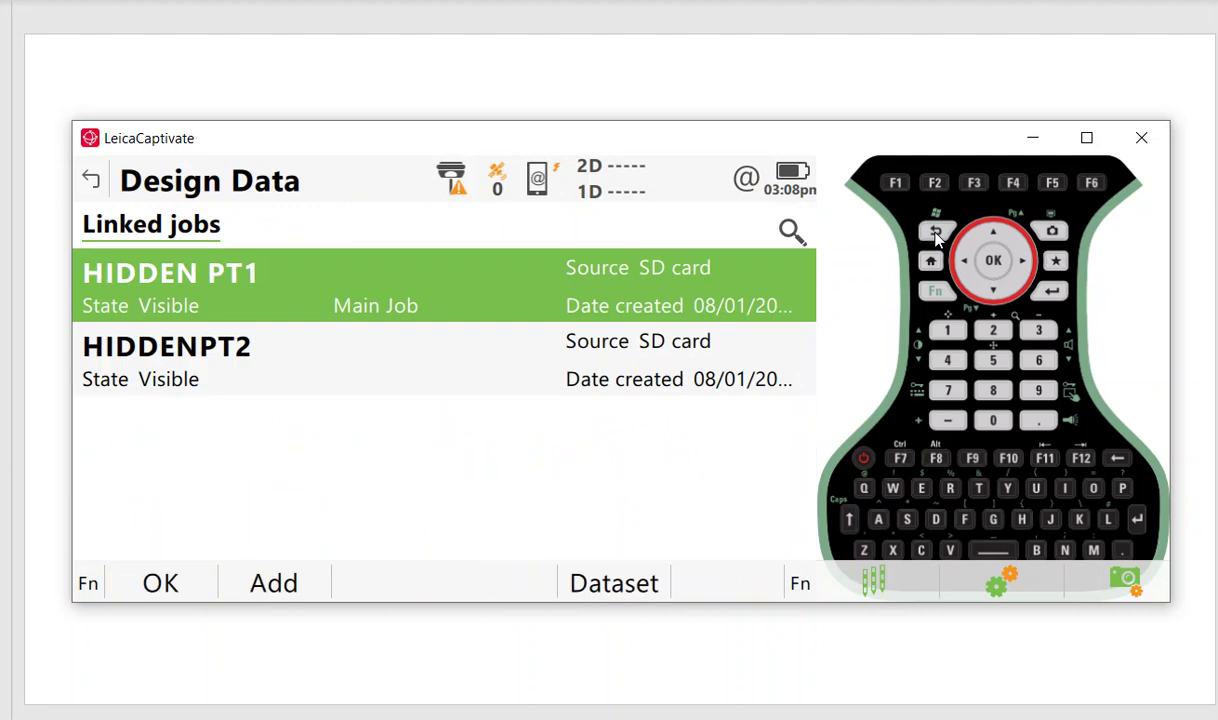
pyautogui.click(935, 232)
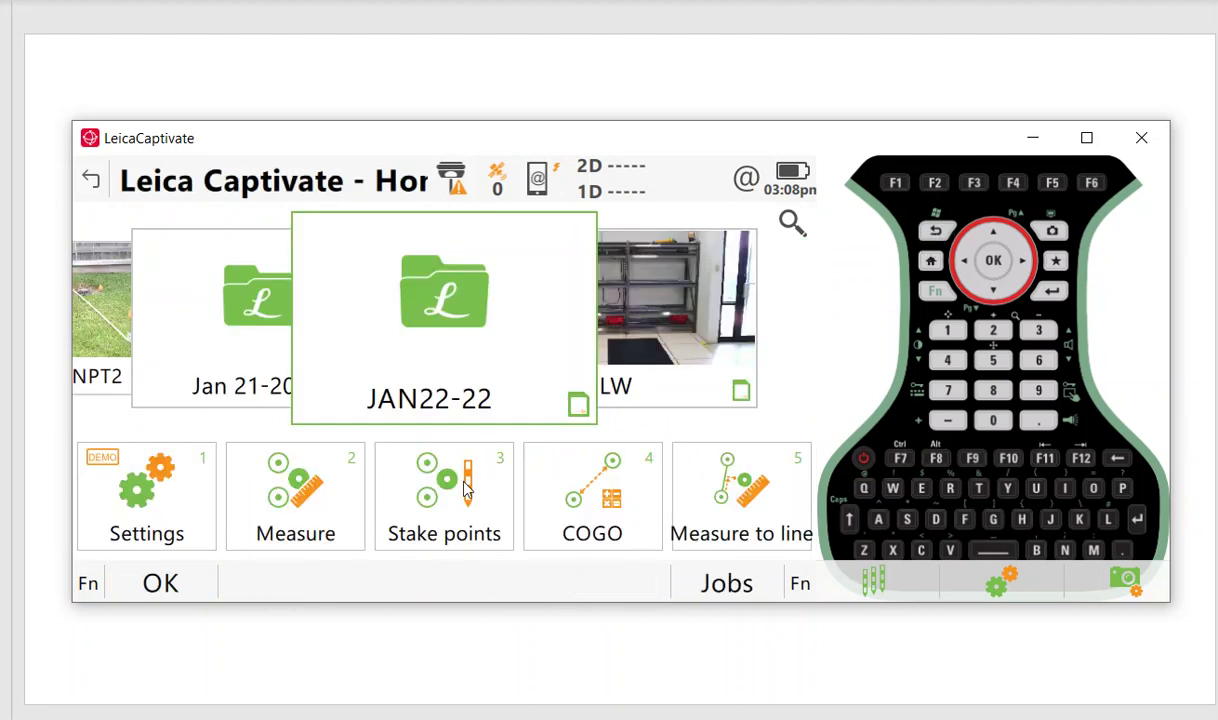
# Zoom the JAN22-22 measure map onto the Aux points, then open Settings from Home.
pyautogui.click(318, 500)
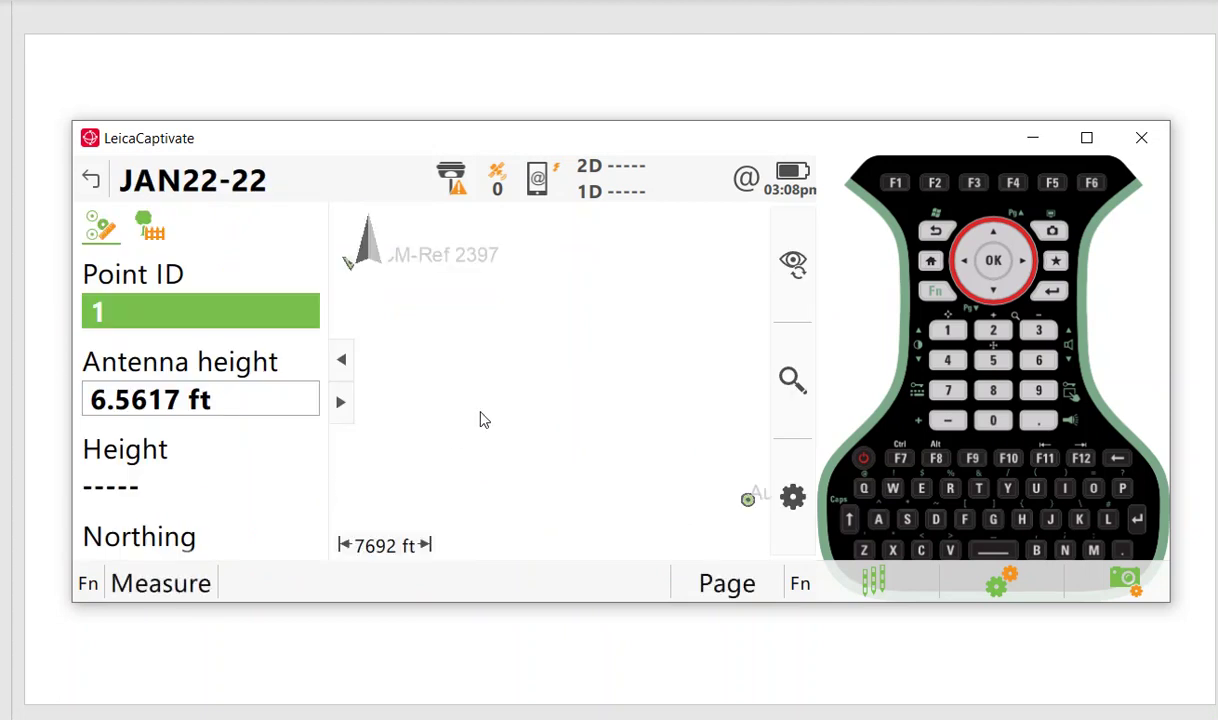
pyautogui.click(795, 270)
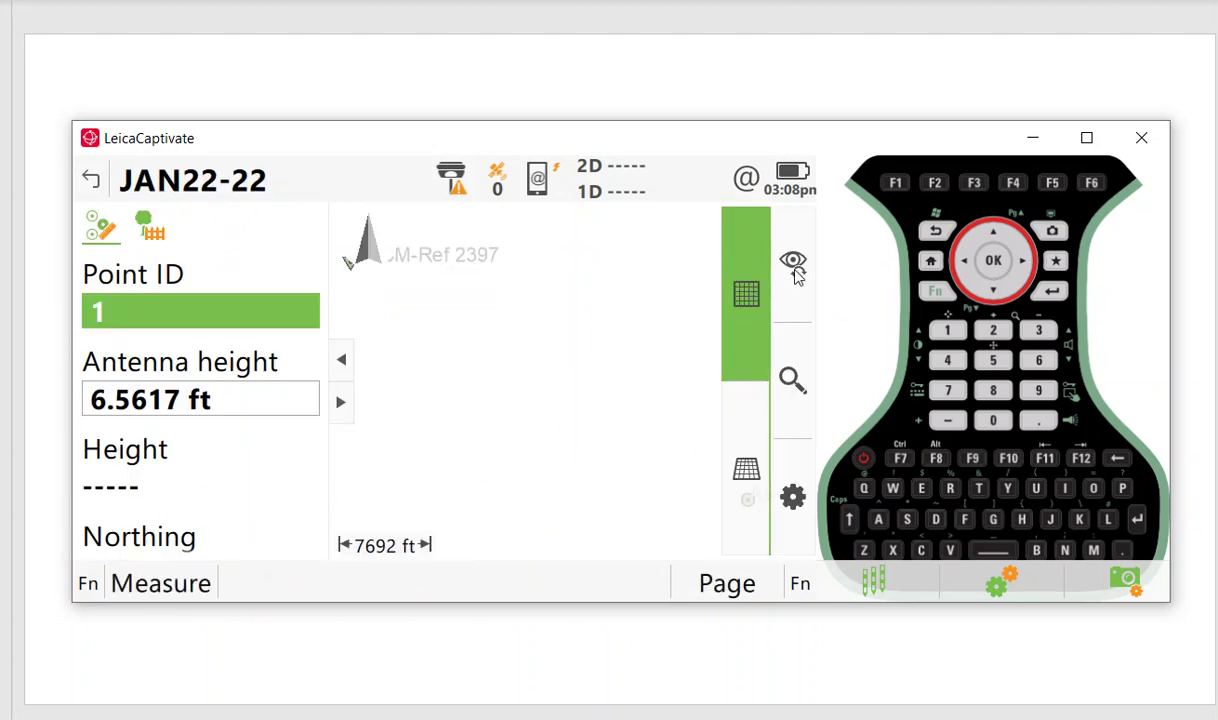
pyautogui.click(795, 392)
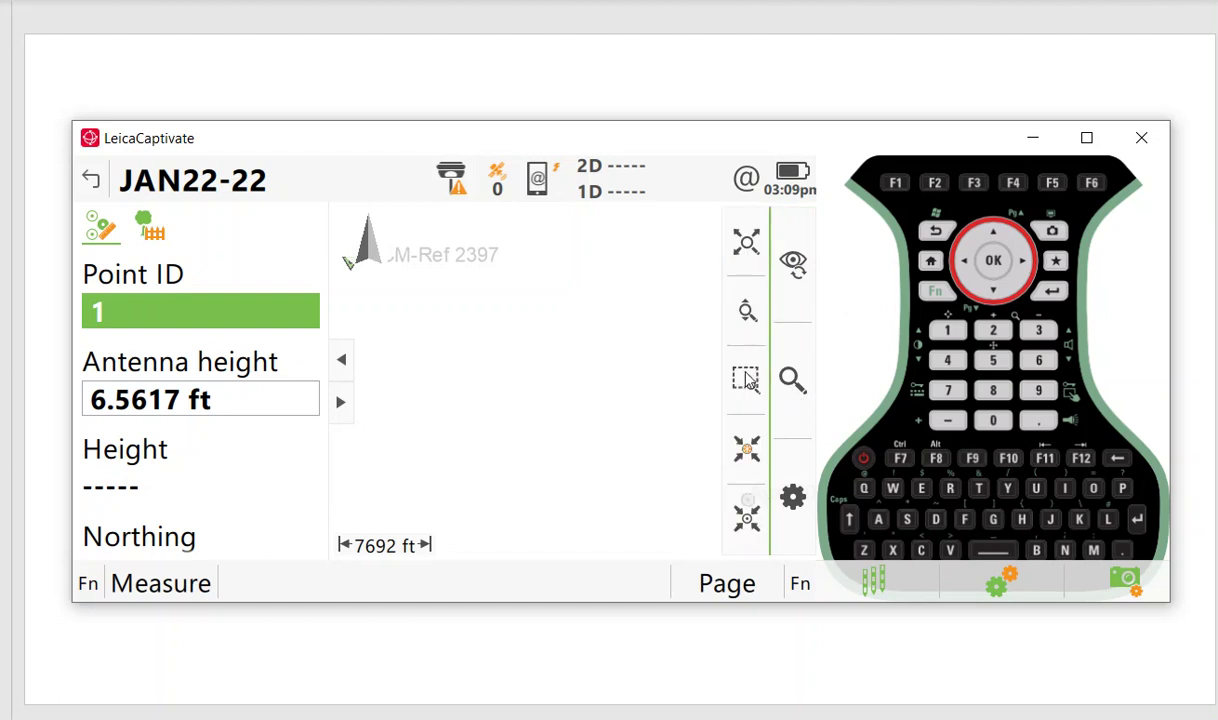
pyautogui.moveTo(702, 229); pyautogui.dragTo(692, 285)
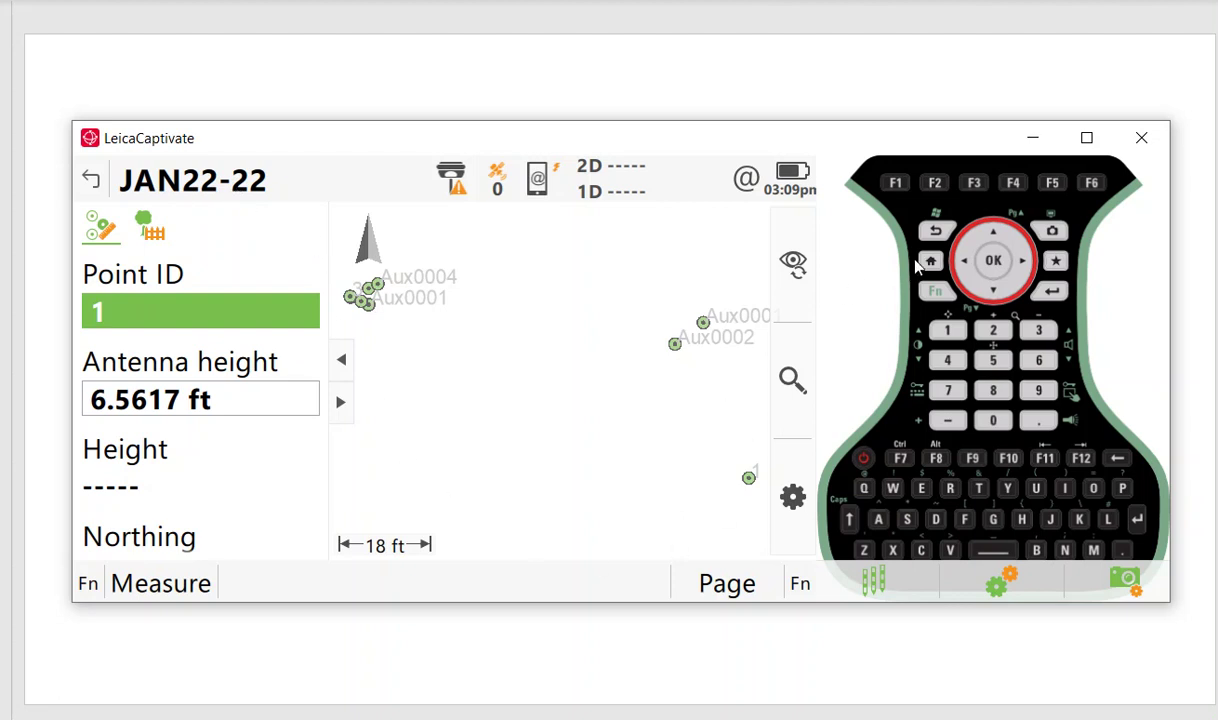
pyautogui.click(937, 234)
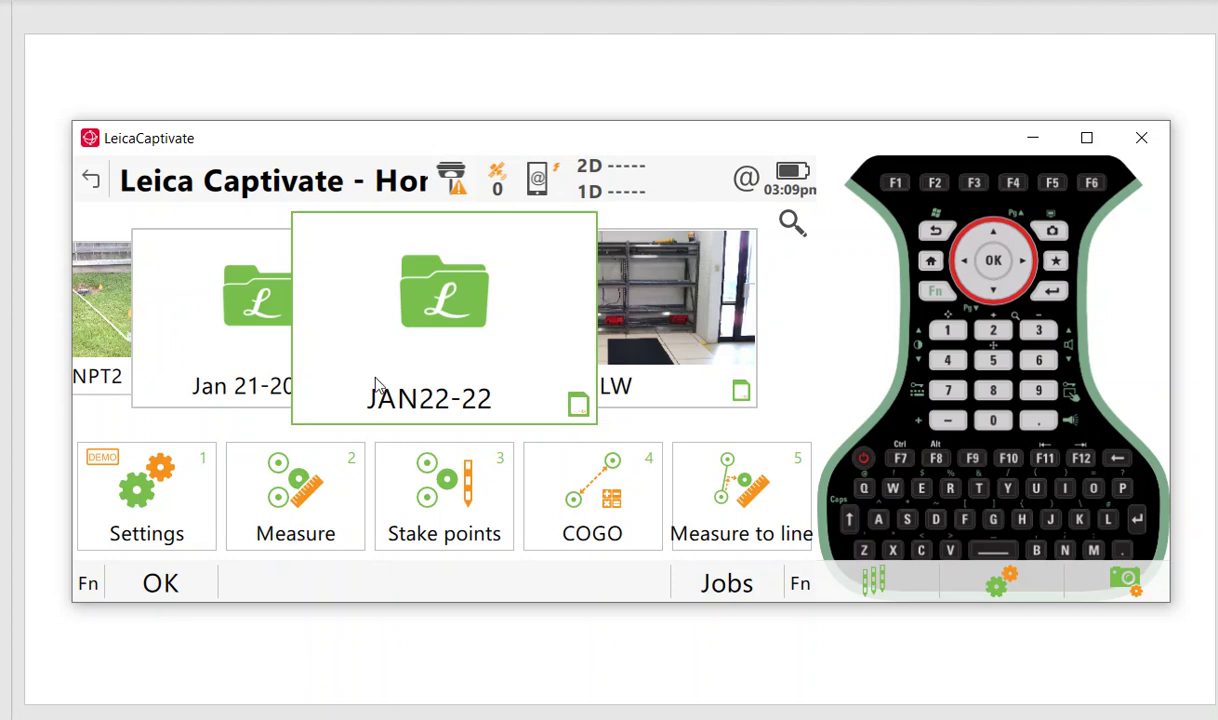
pyautogui.click(168, 502)
# View Tools > Format memory with SD card selected, then return Home without formatting.
pyautogui.click(170, 503)
pyautogui.press('Escape')
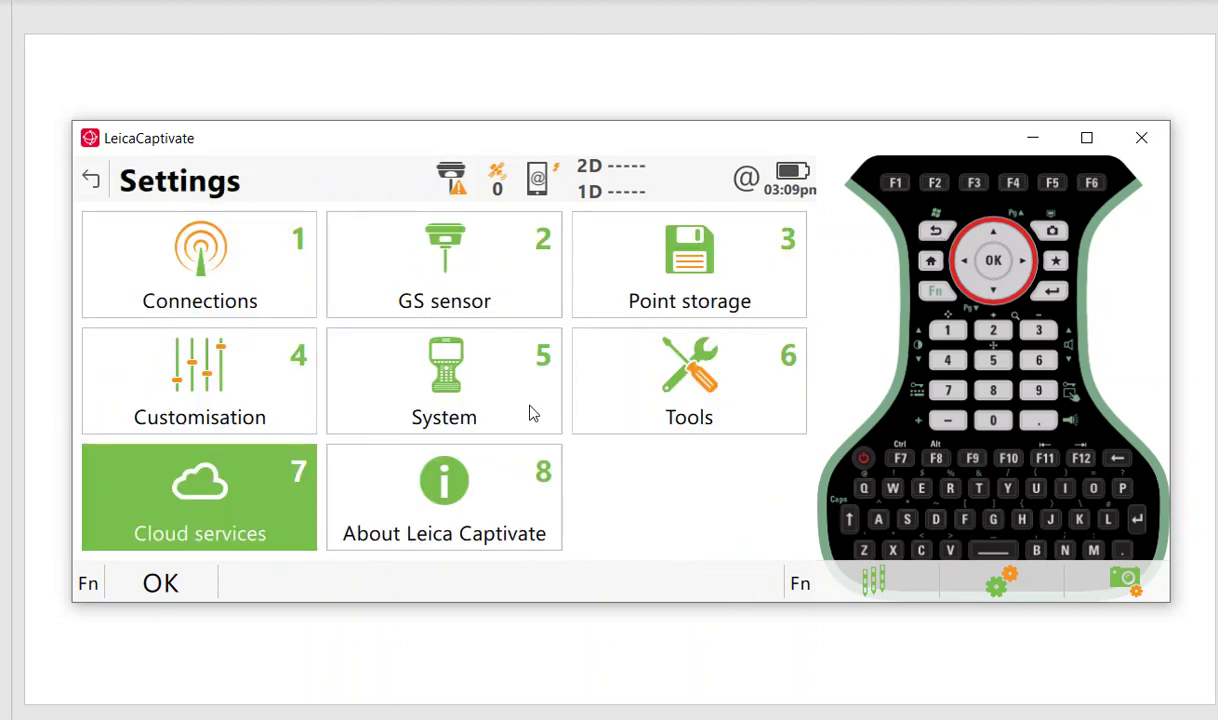
pyautogui.click(683, 413)
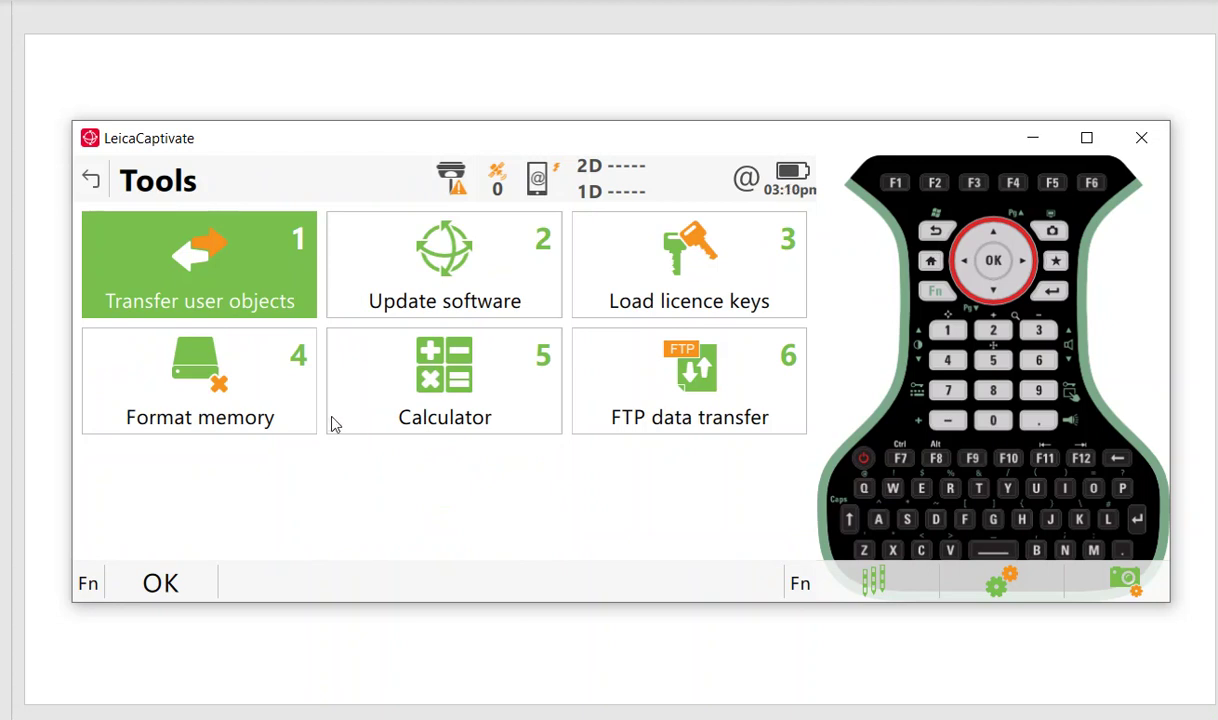
pyautogui.click(248, 382)
pyautogui.click(584, 236)
pyautogui.click(564, 299)
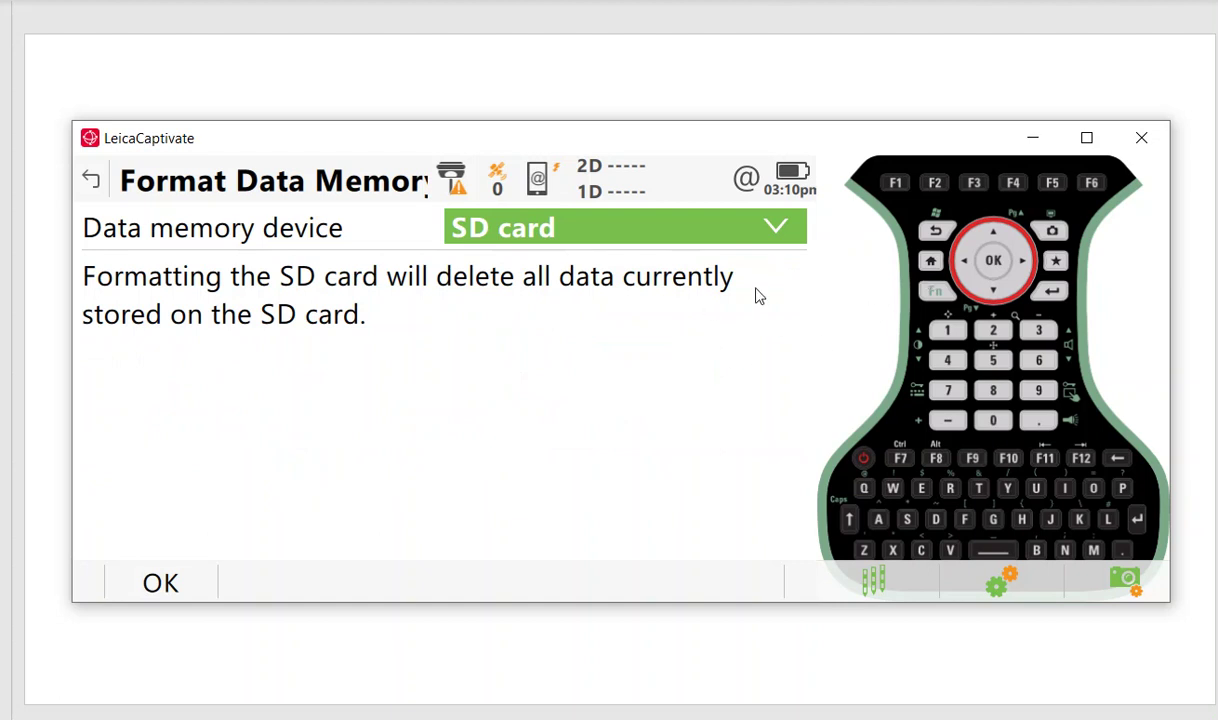
pyautogui.click(936, 233)
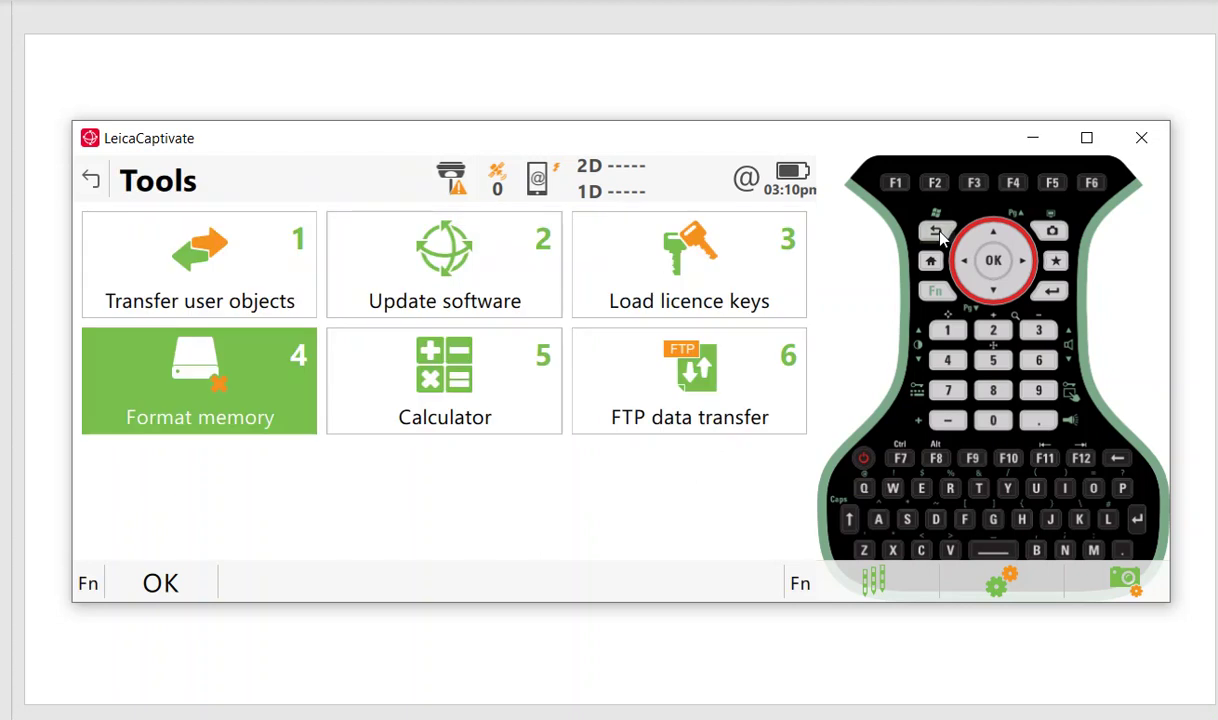
pyautogui.click(938, 234)
pyautogui.click(938, 234)
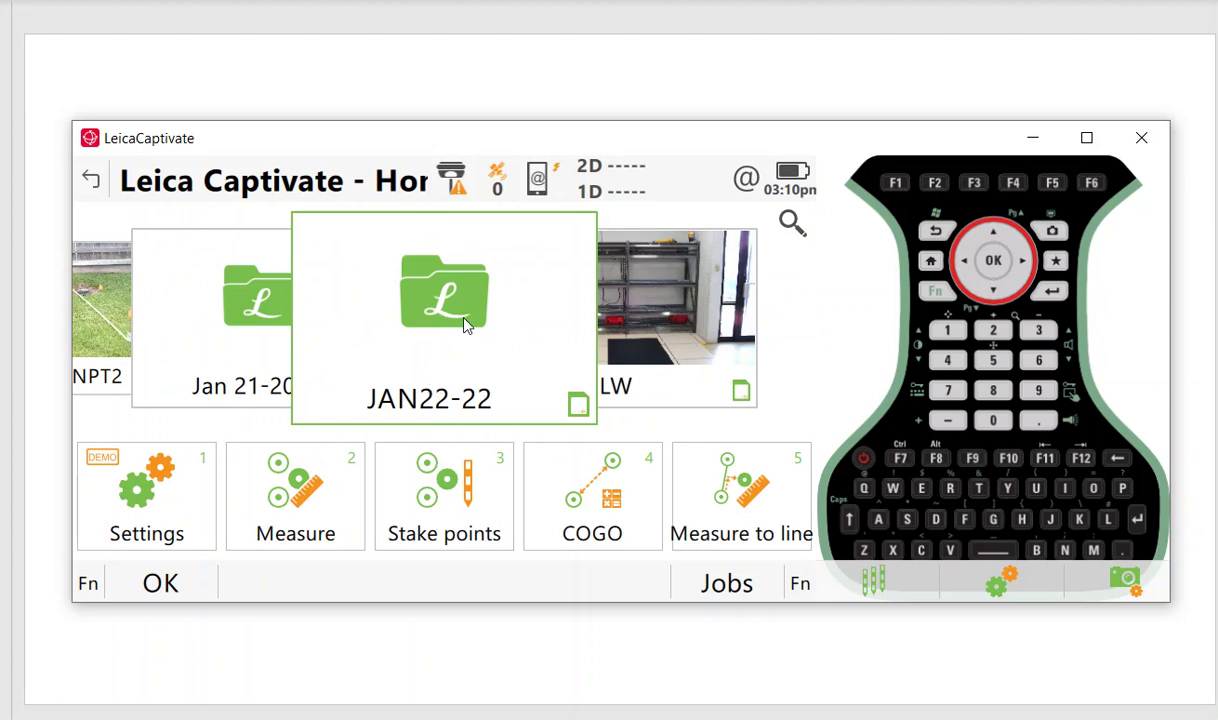
# Export JAN22-22 as ASCII to the SD card, then open the job's Export data menu.
pyautogui.click(1056, 262)
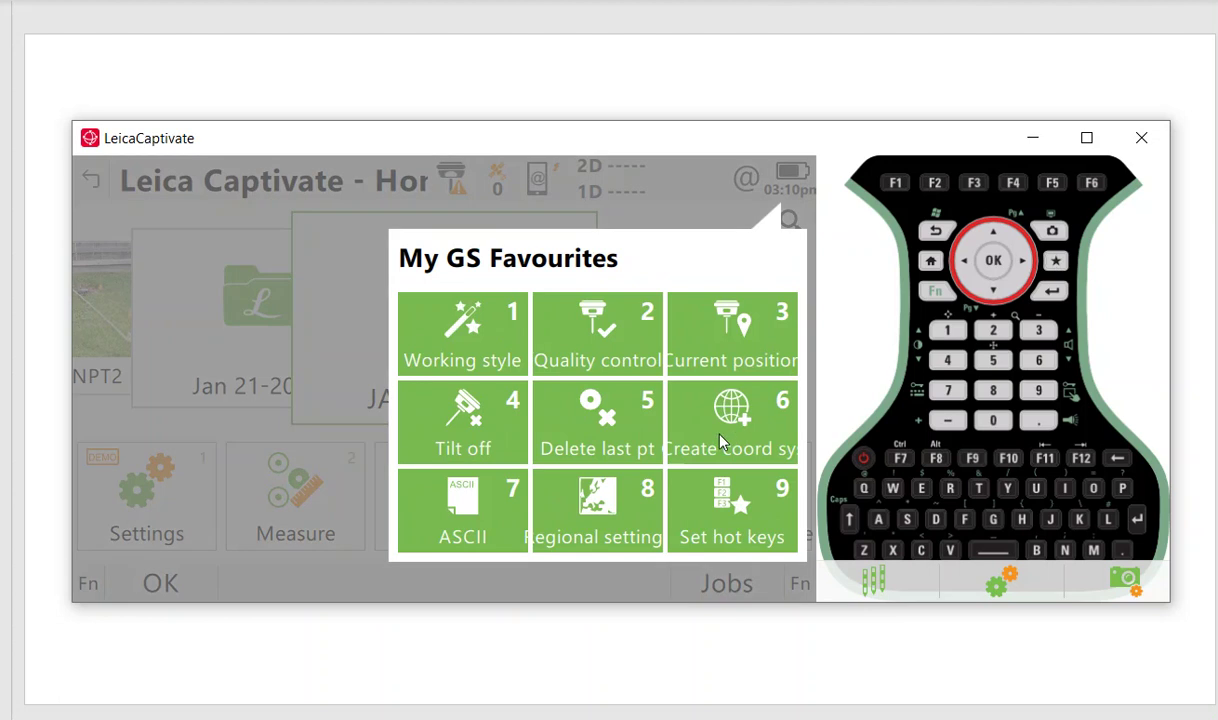
pyautogui.click(463, 514)
pyautogui.click(622, 288)
pyautogui.click(553, 354)
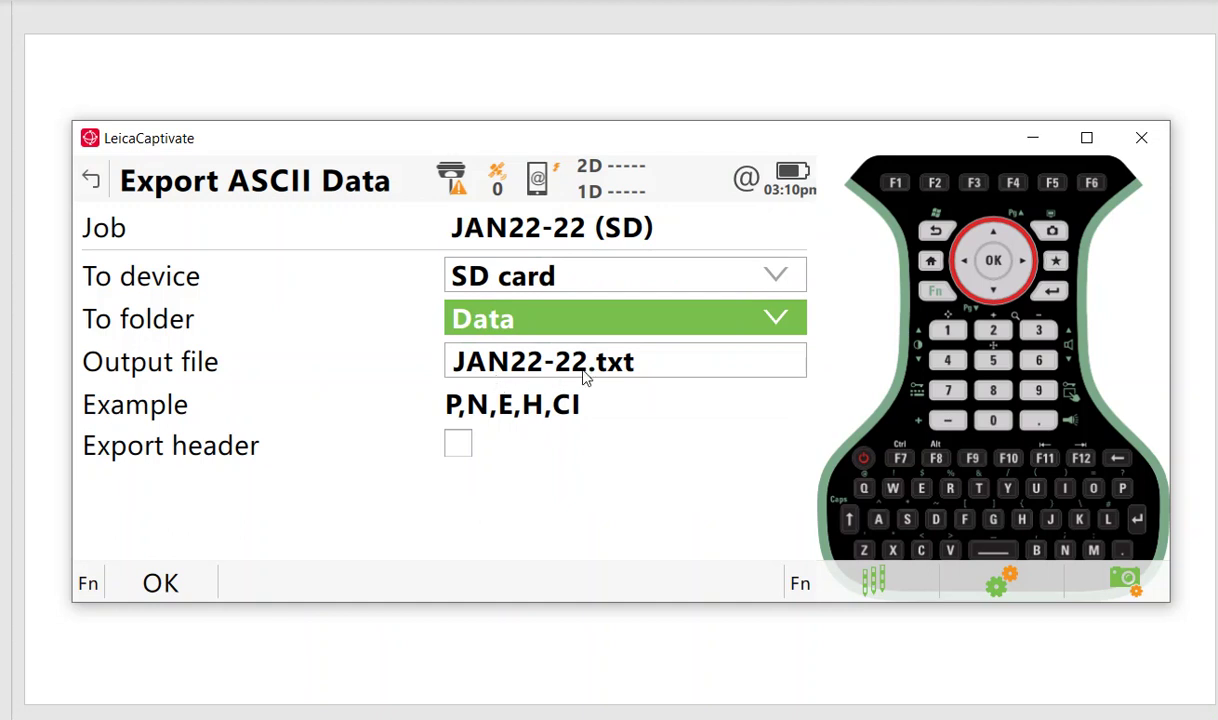
pyautogui.click(174, 584)
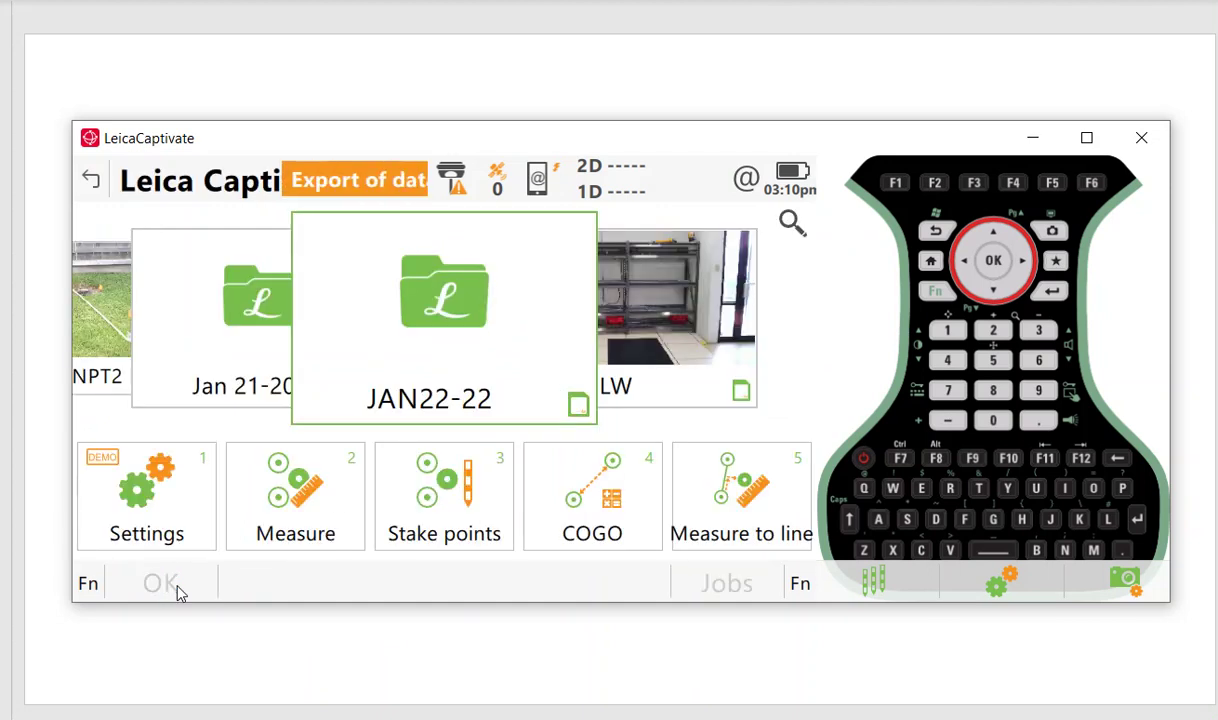
pyautogui.click(464, 304)
pyautogui.click(357, 401)
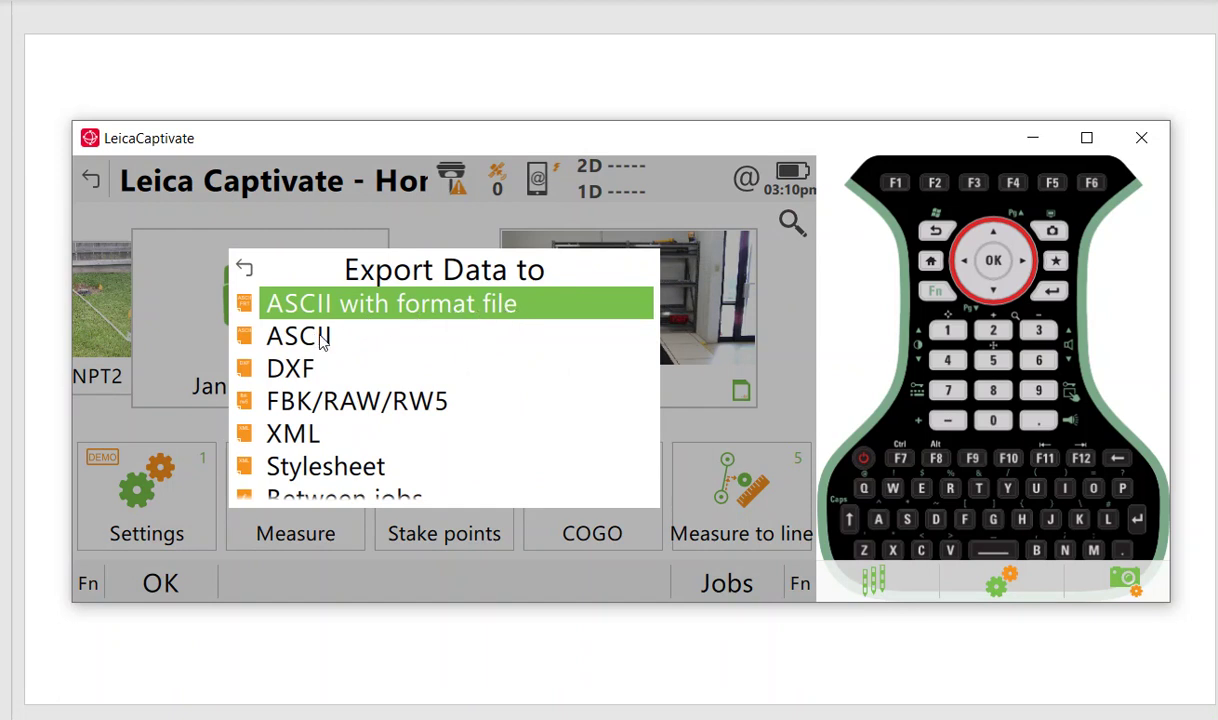
# Choose DXF export and enable red Point ID labels in label creation settings.
pyautogui.click(305, 367)
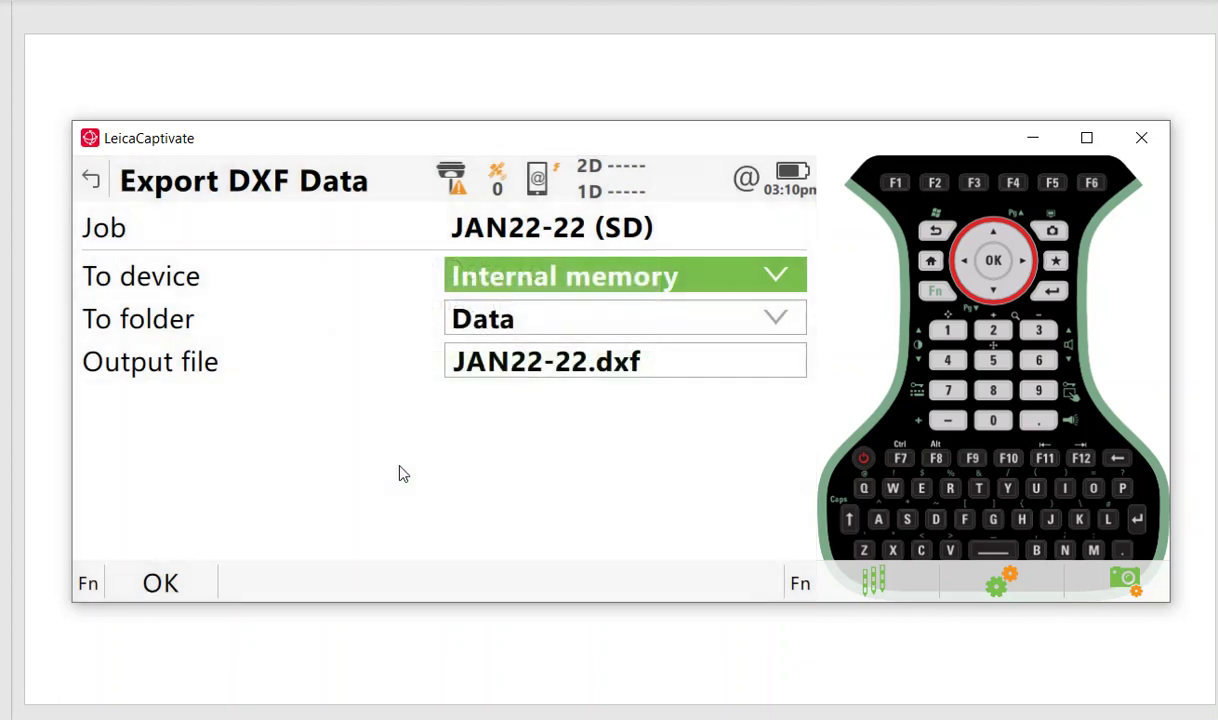
pyautogui.click(932, 292)
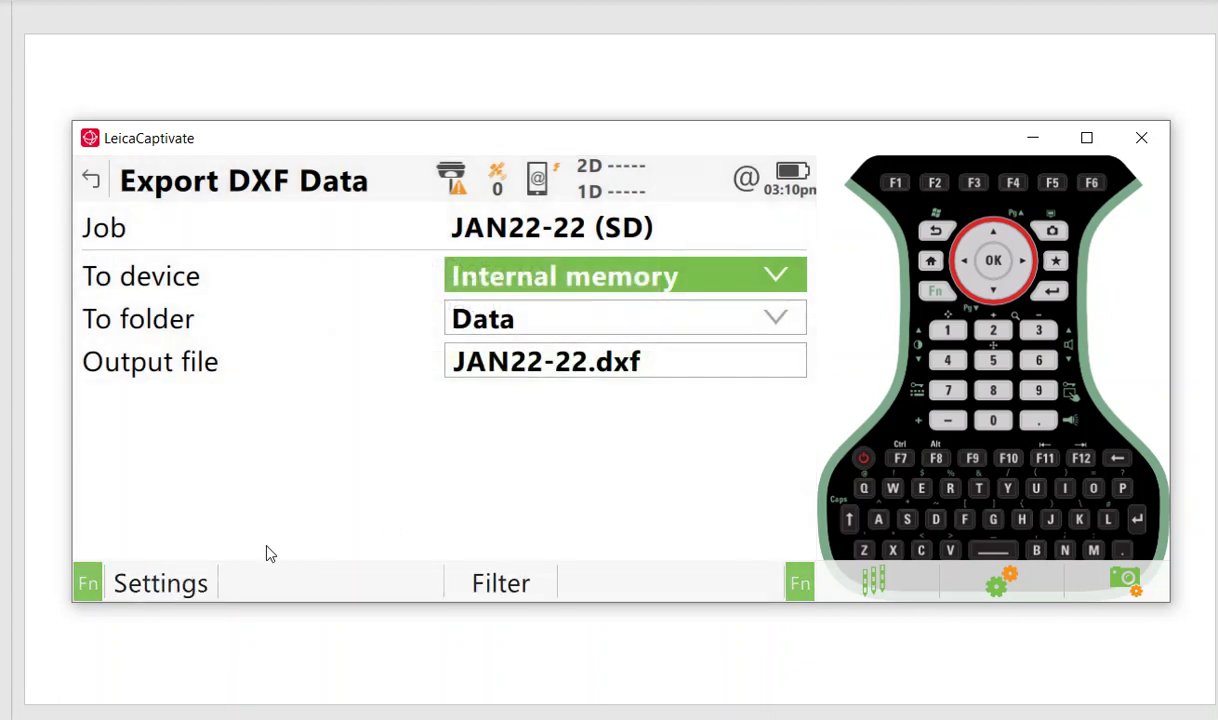
pyautogui.click(160, 583)
pyautogui.click(483, 232)
pyautogui.click(567, 229)
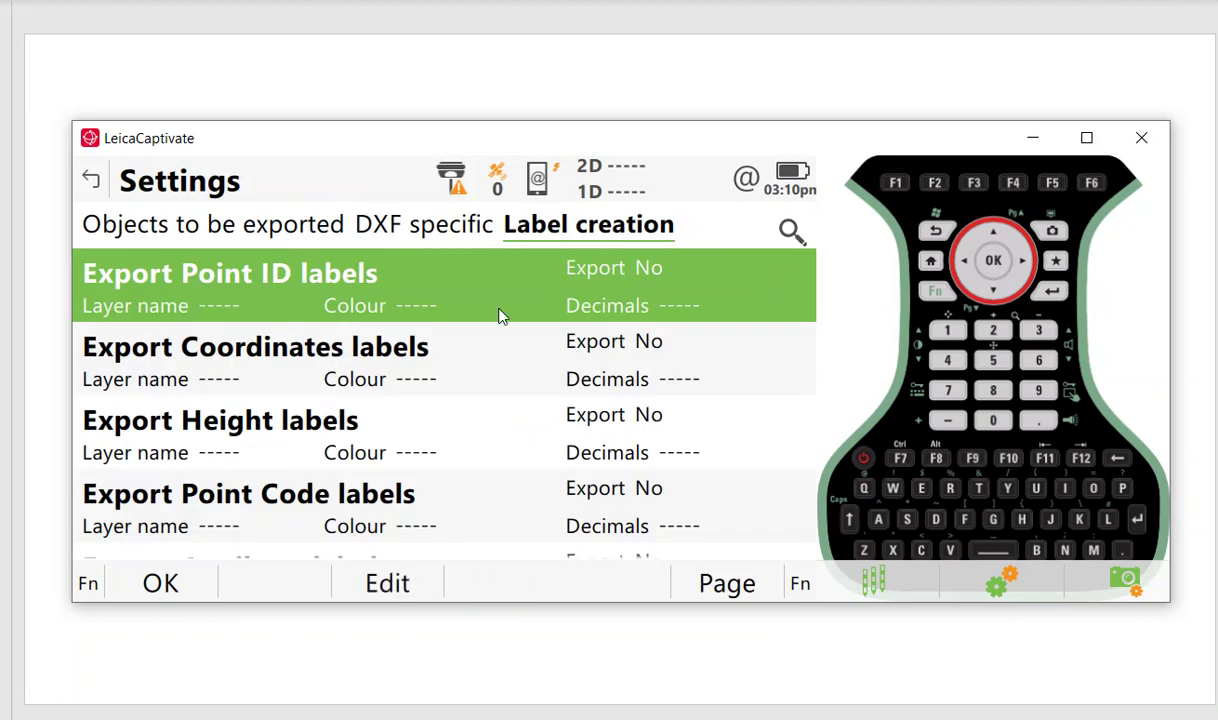
pyautogui.click(418, 603)
pyautogui.click(440, 226)
pyautogui.click(160, 583)
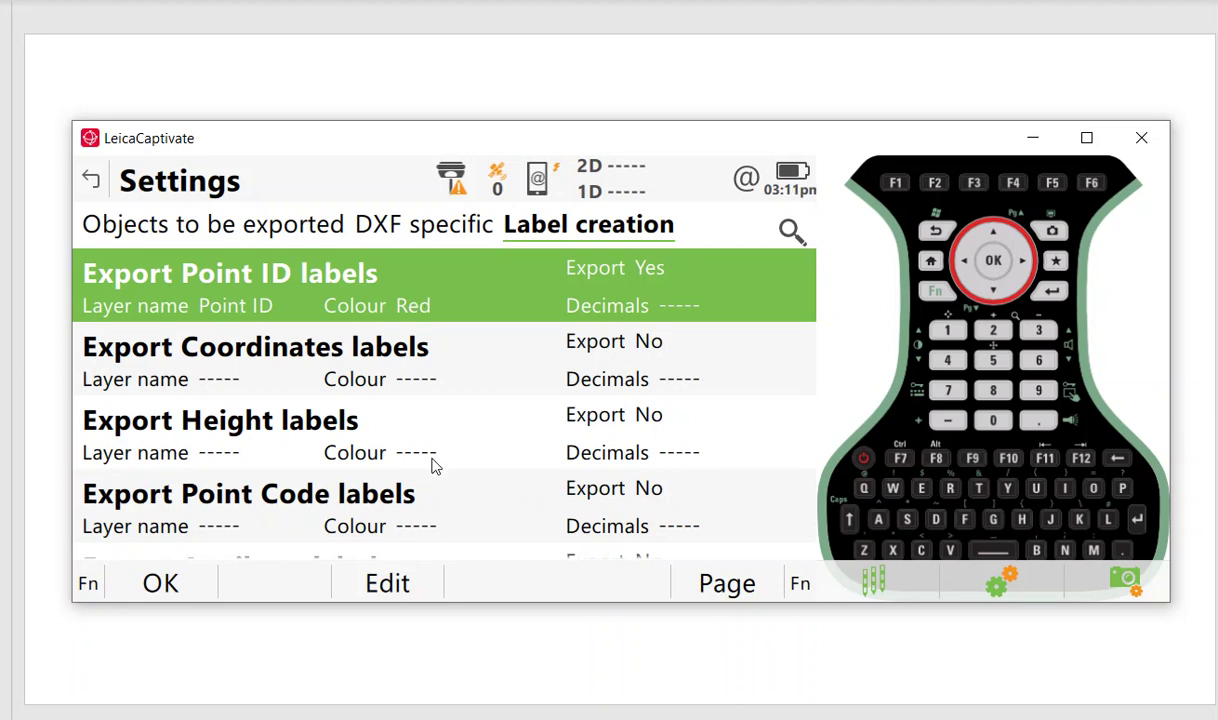
# Enable blue Point Code labels and export JAN22-22.dxf to the SD card.
pyautogui.click(427, 494)
pyautogui.click(405, 580)
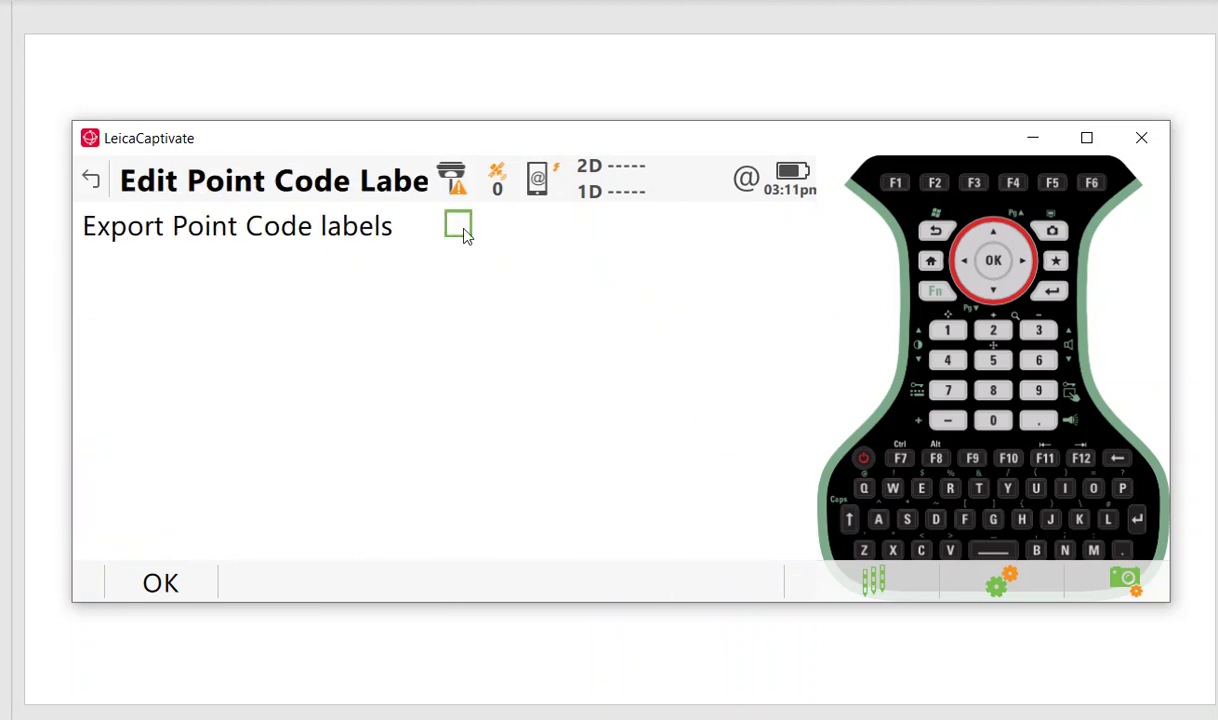
pyautogui.click(461, 229)
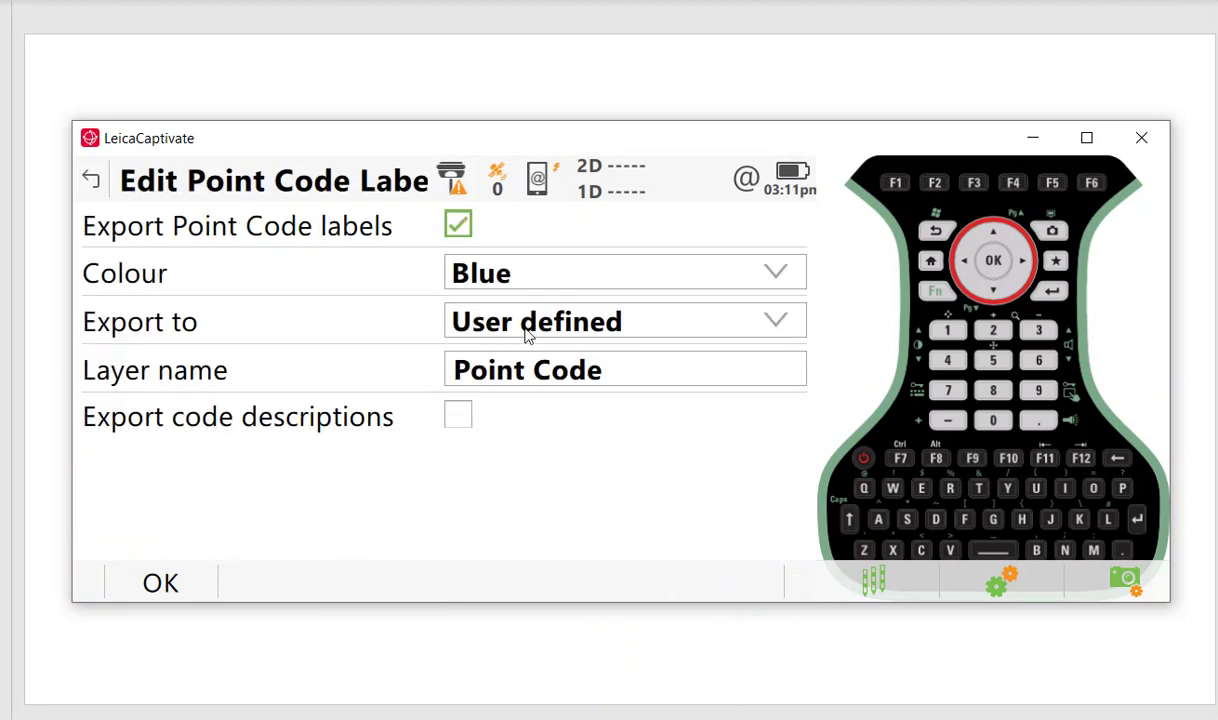
pyautogui.click(175, 585)
pyautogui.click(178, 588)
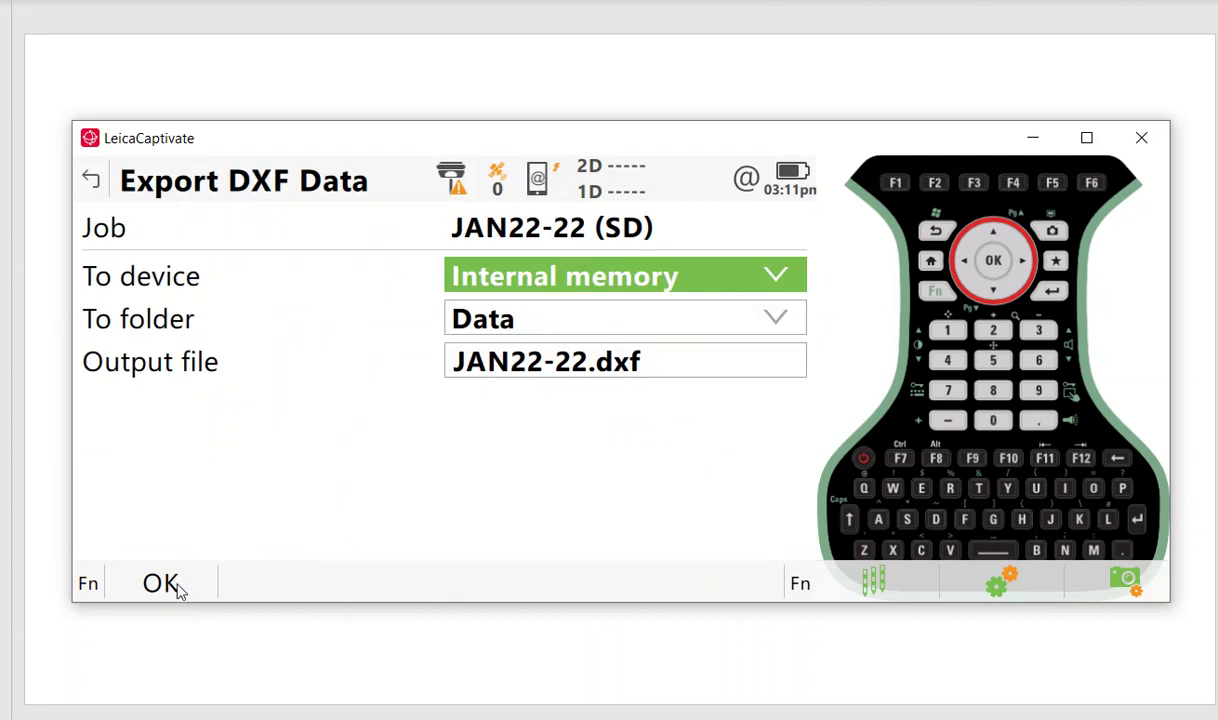
pyautogui.click(674, 283)
pyautogui.click(540, 348)
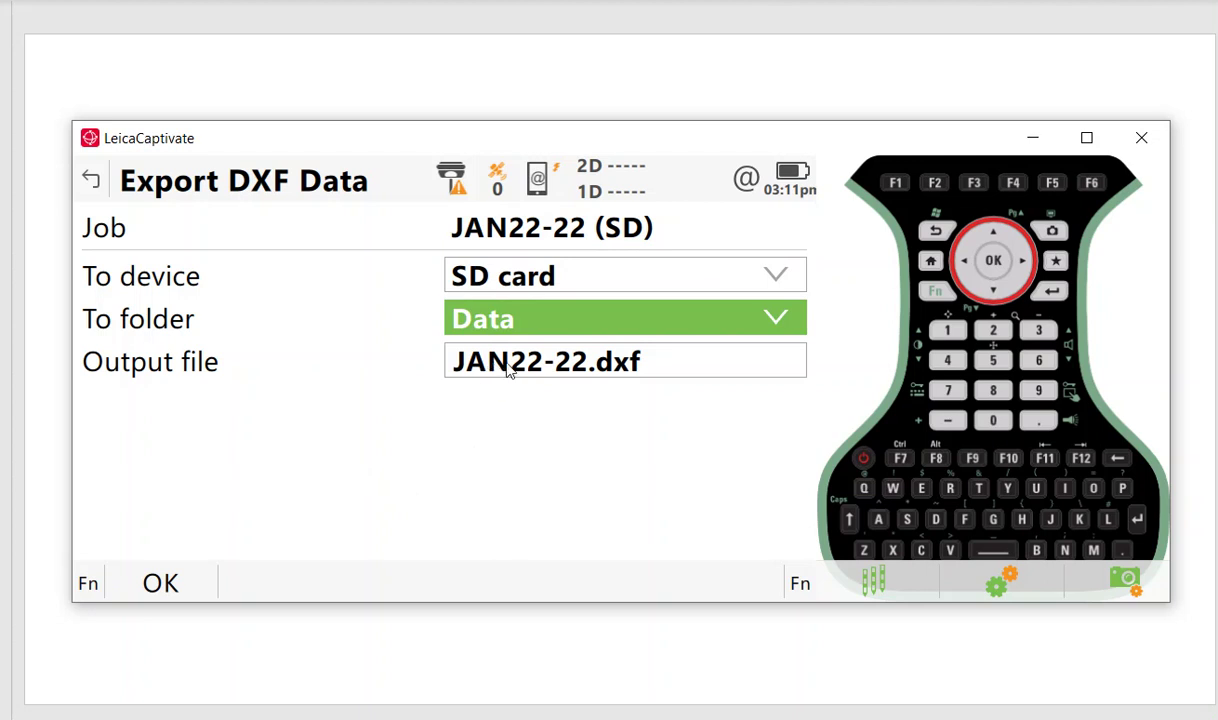
pyautogui.click(176, 586)
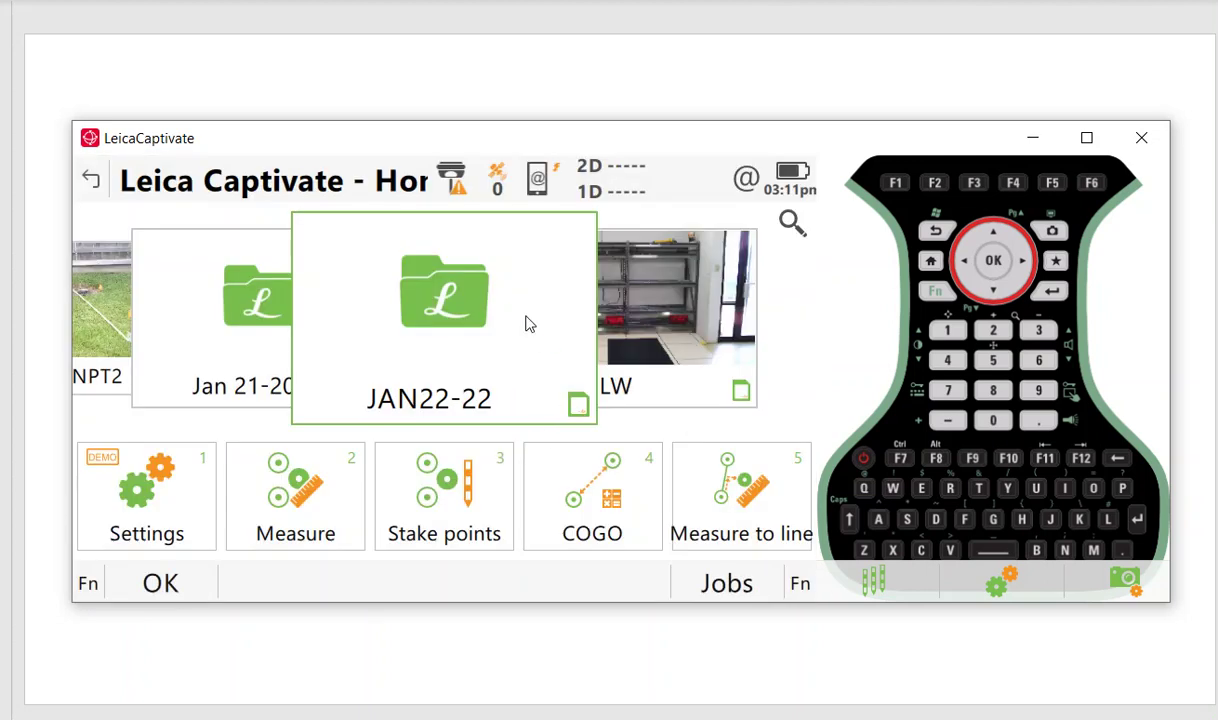
pyautogui.click(462, 310)
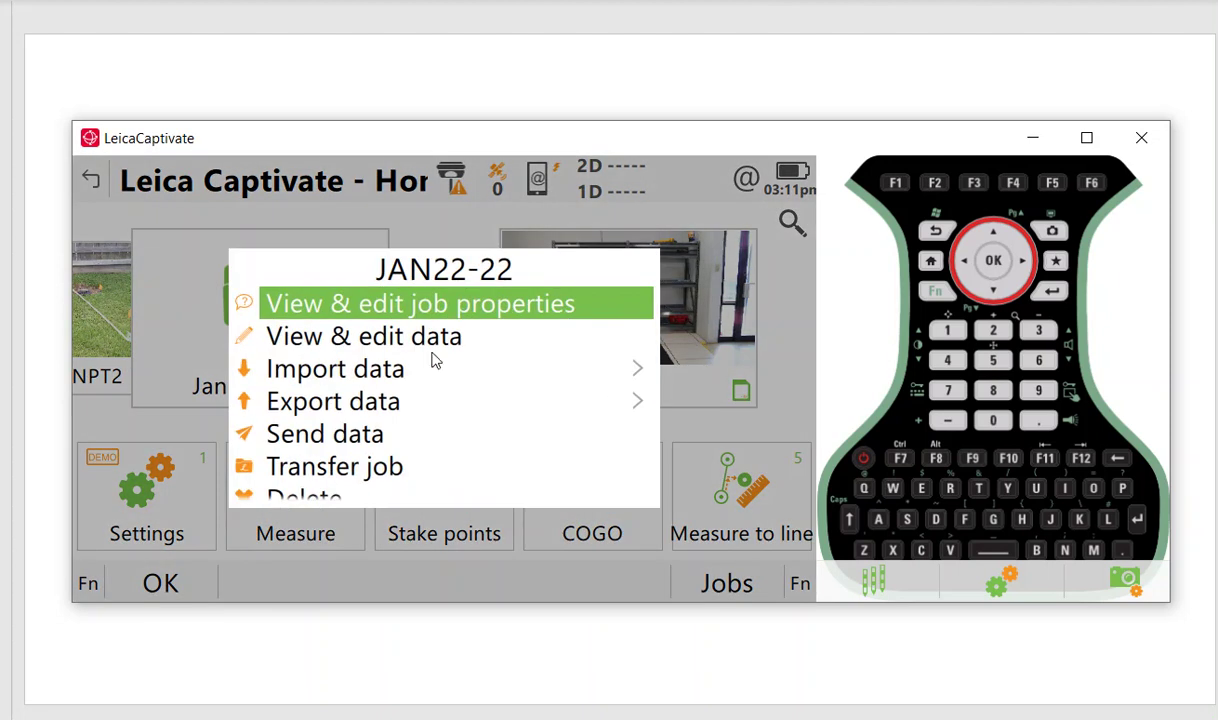
pyautogui.click(370, 477)
pyautogui.click(500, 330)
pyautogui.click(498, 395)
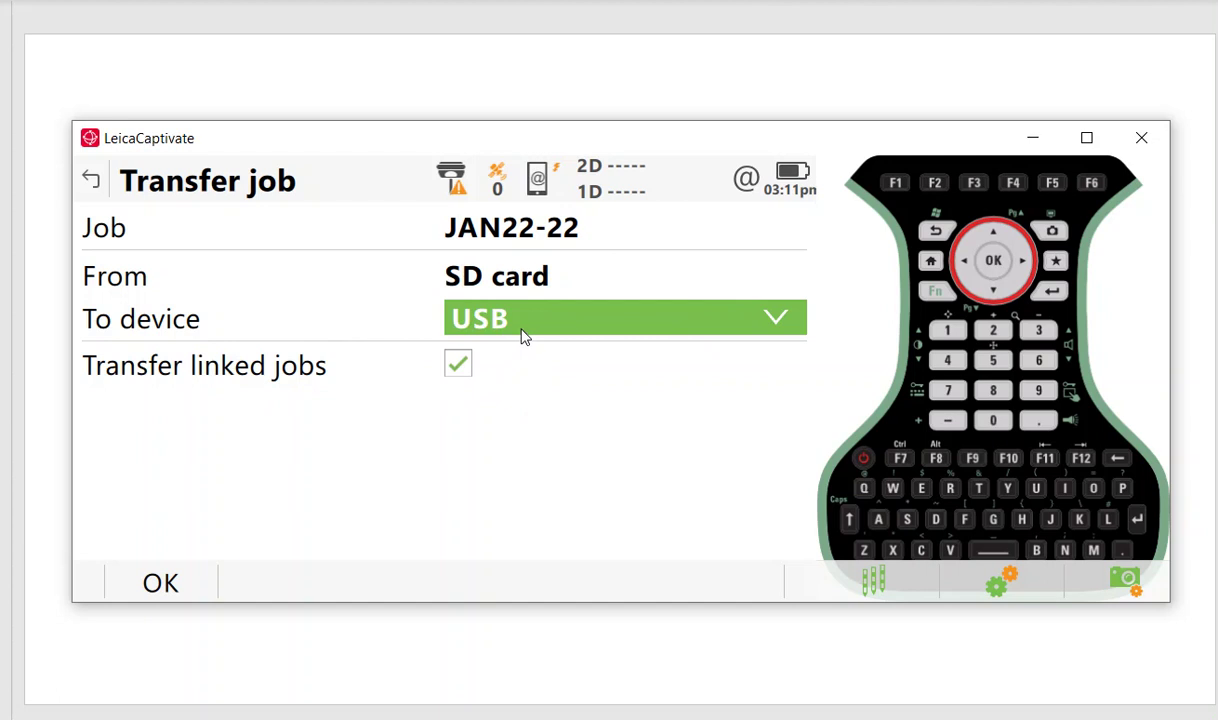
pyautogui.click(936, 232)
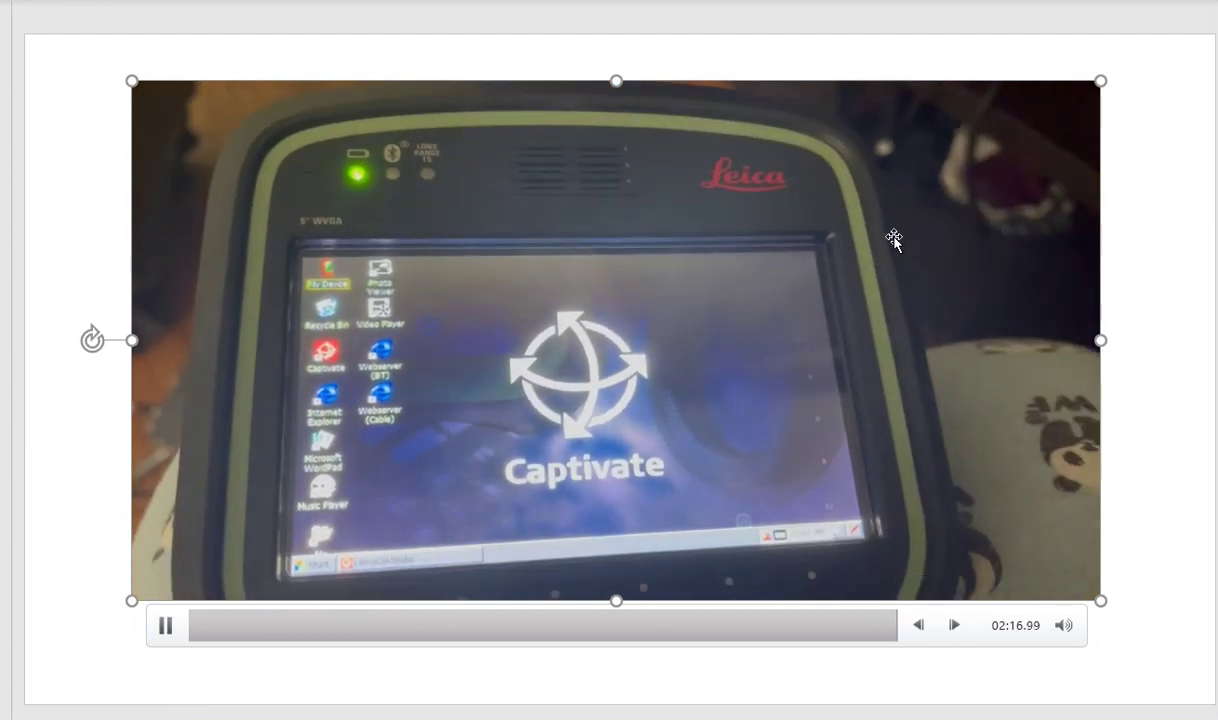
# Pause the embedded device video at 02:17.
pyautogui.click(850, 229)
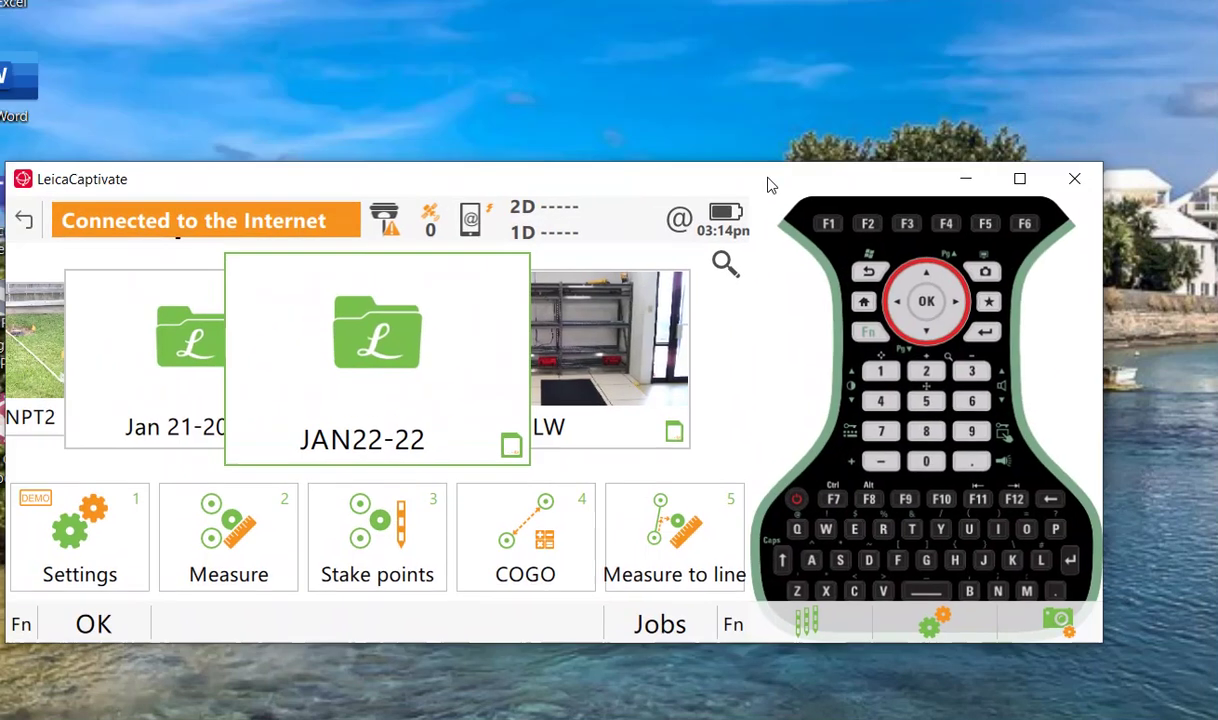
# Move the Leica Captivate simulator window fully on screen and go to its settings area.
pyautogui.moveTo(770, 185); pyautogui.dragTo(820, 136)
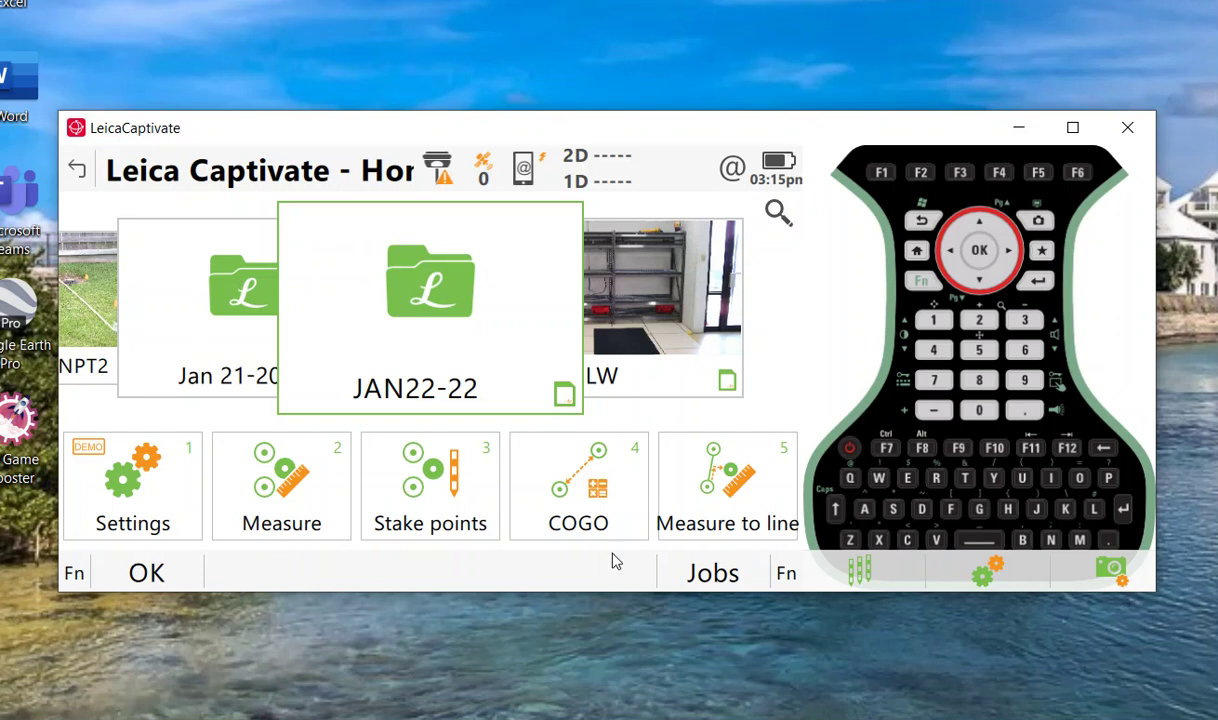
pyautogui.click(145, 497)
# Transfer all objects except jobs from internal memory to the SD card, accepting the codelist overwrite.
pyautogui.click(619, 392)
pyautogui.click(255, 290)
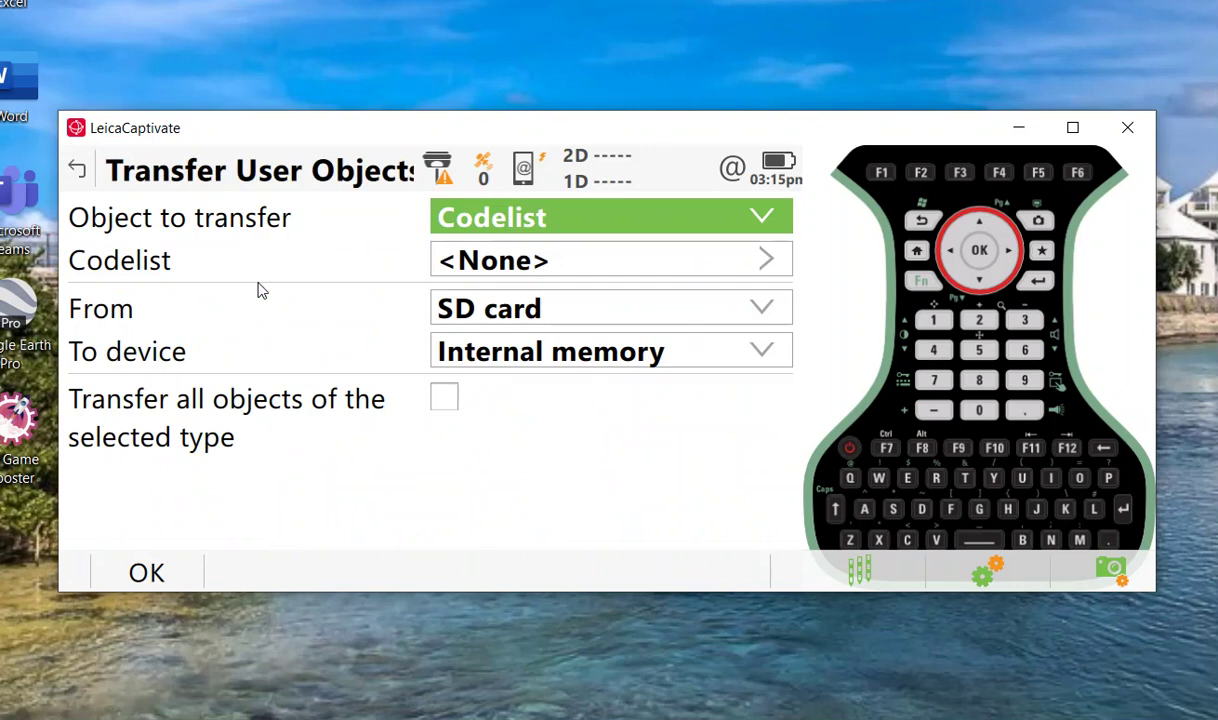
pyautogui.click(612, 236)
pyautogui.scroll(2, 595, 274)
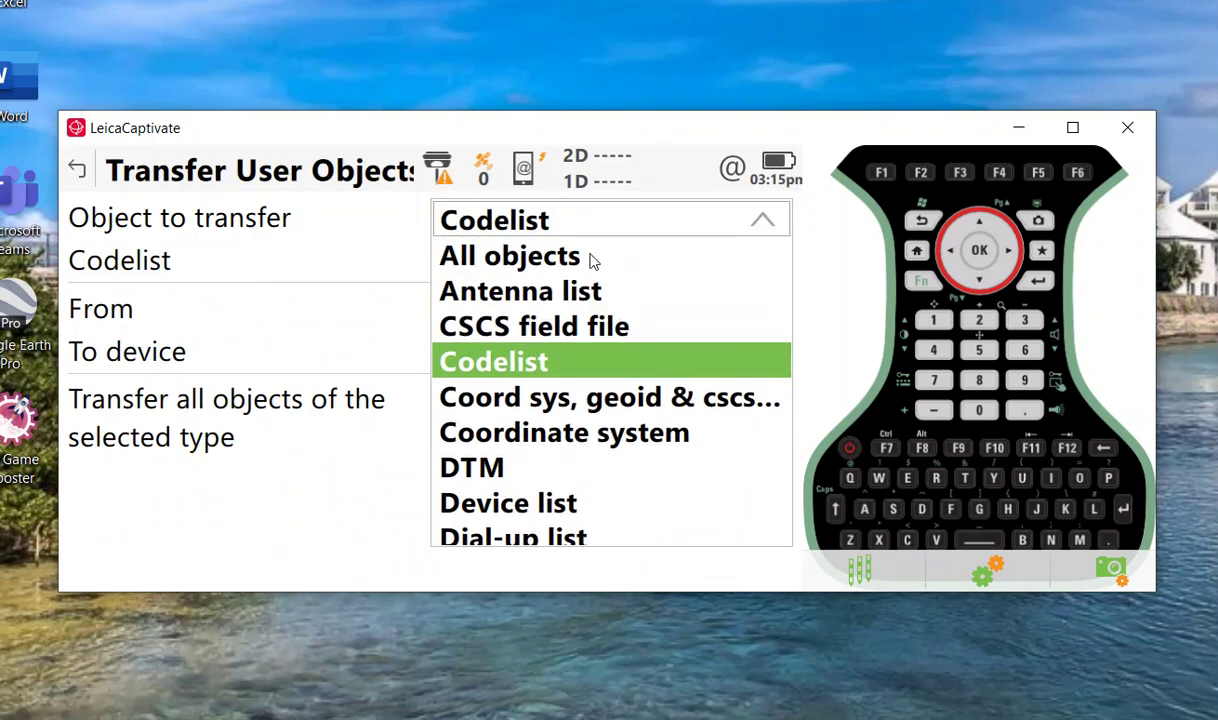
pyautogui.click(592, 260)
pyautogui.click(512, 280)
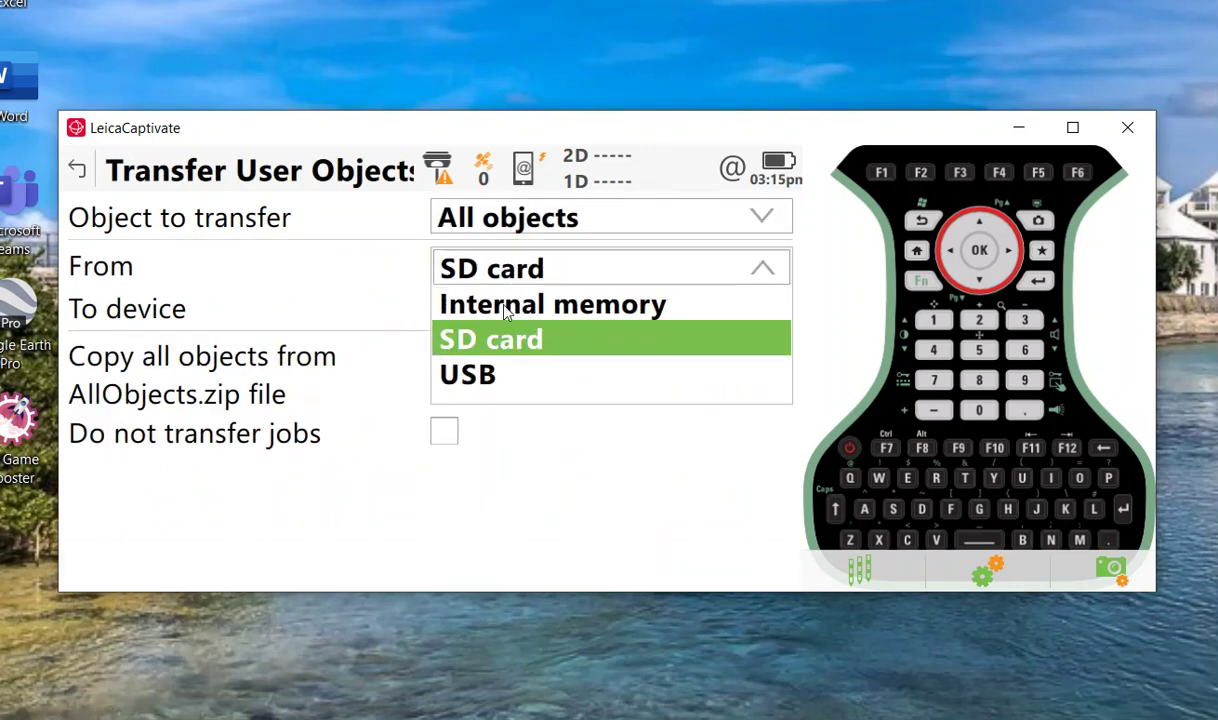
pyautogui.click(507, 306)
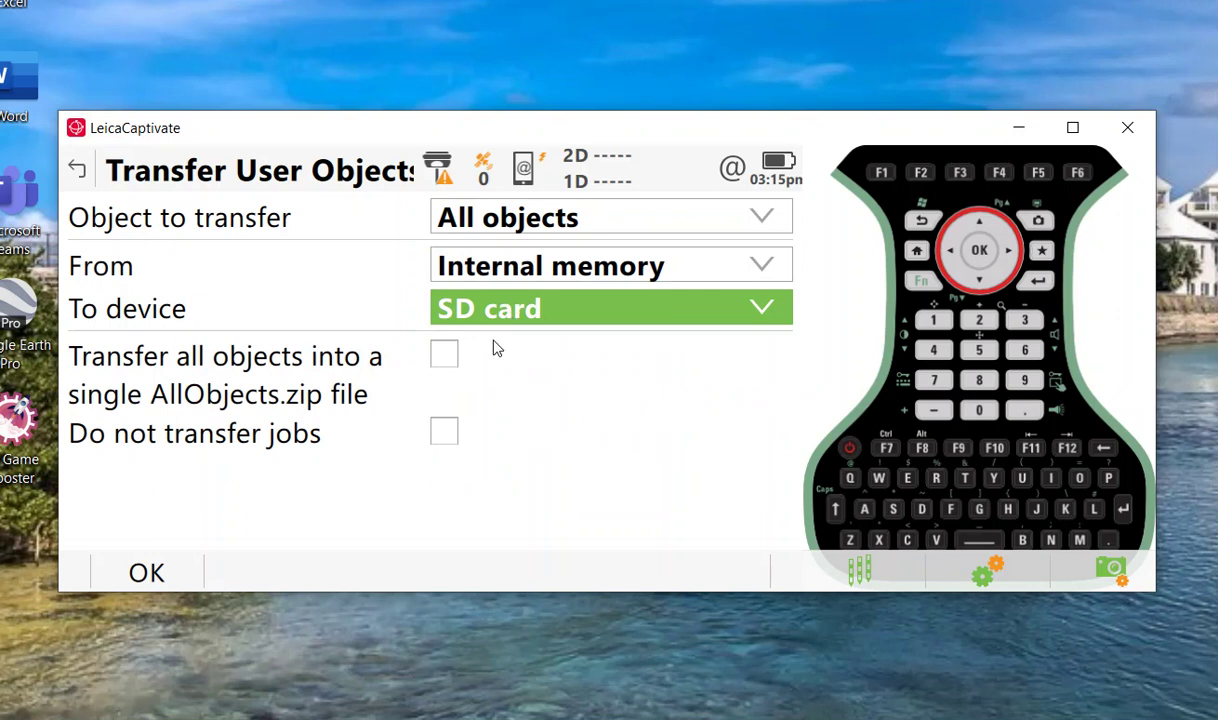
pyautogui.click(446, 436)
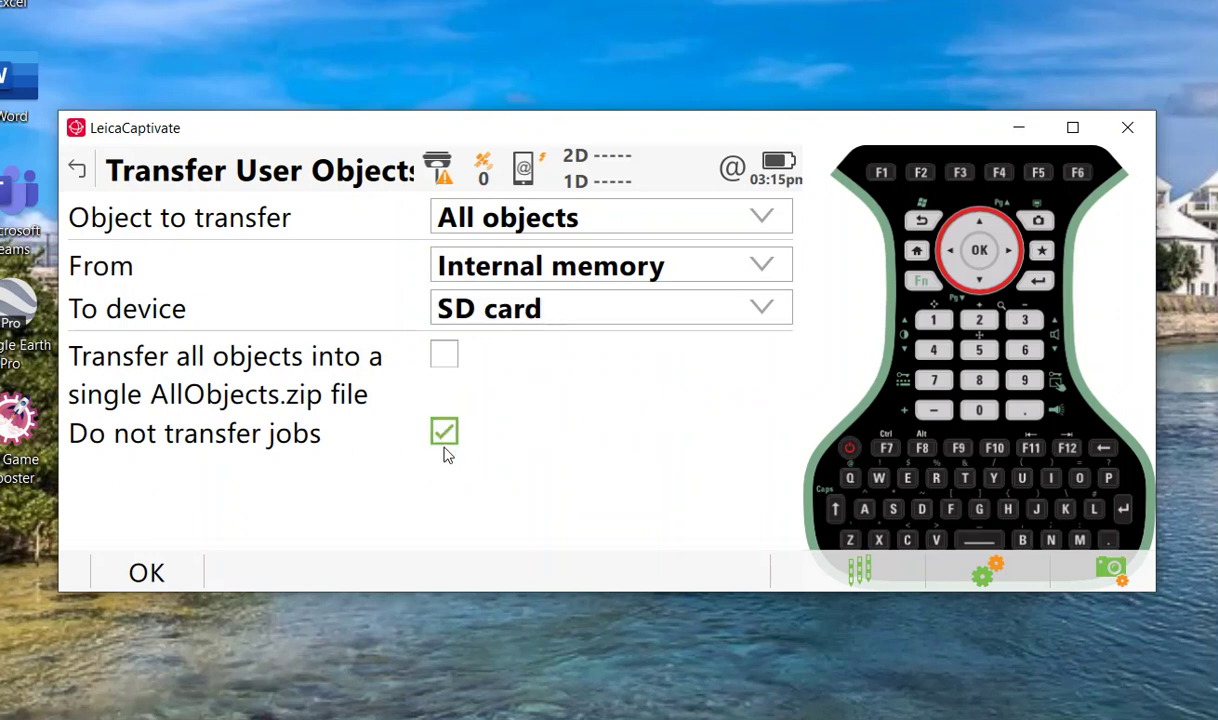
pyautogui.click(185, 579)
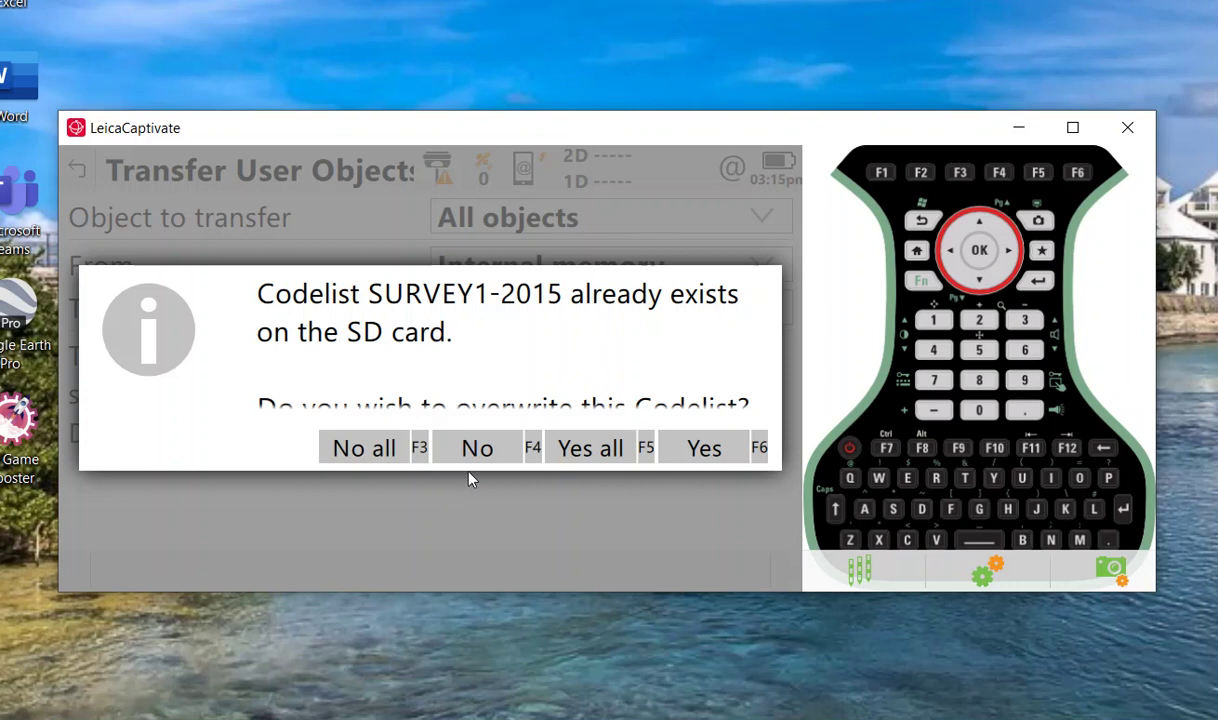
pyautogui.click(580, 450)
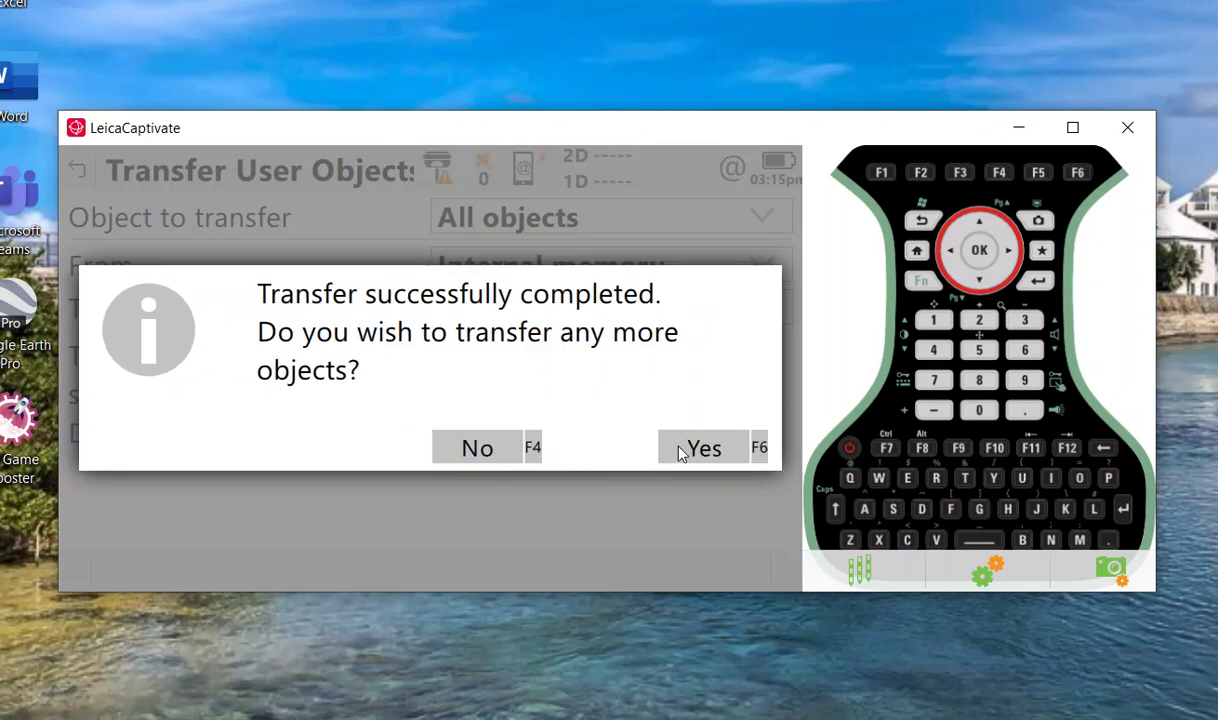
pyautogui.click(478, 449)
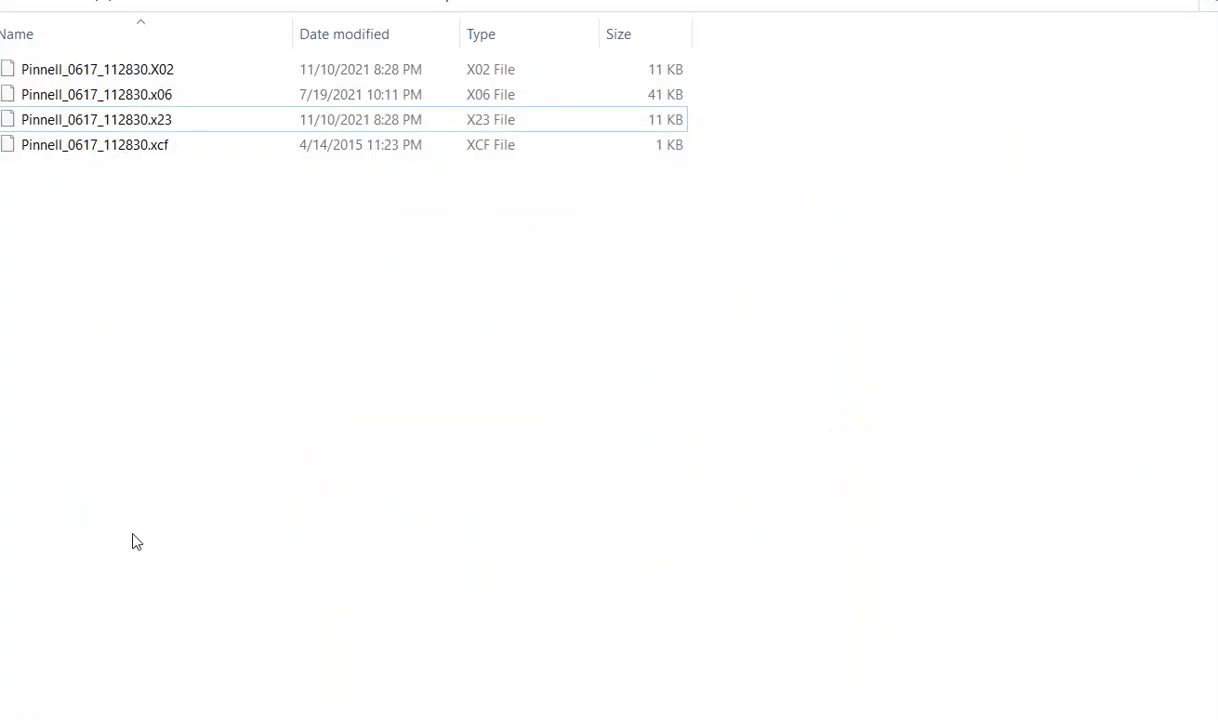
# Go up to the parent folder listing Code, Config, Convert, Data, DBX and others, and select Code.
pyautogui.hotkey('alt', 'Up')
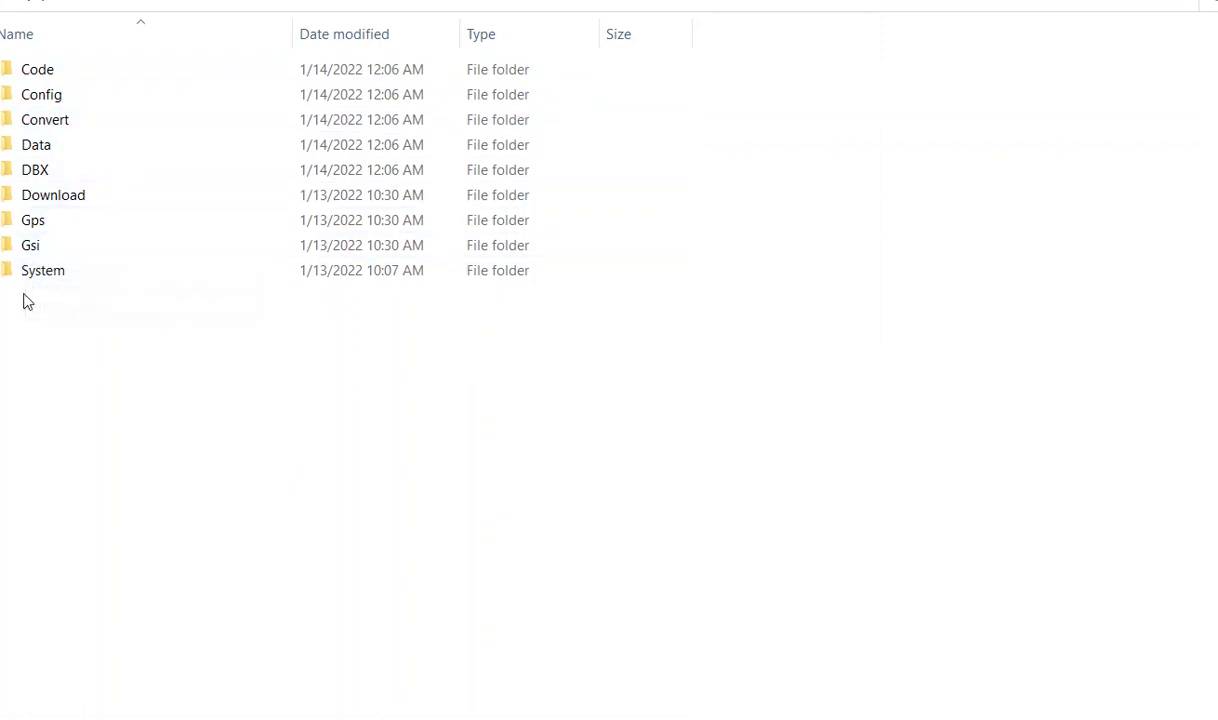
pyautogui.click(60, 70)
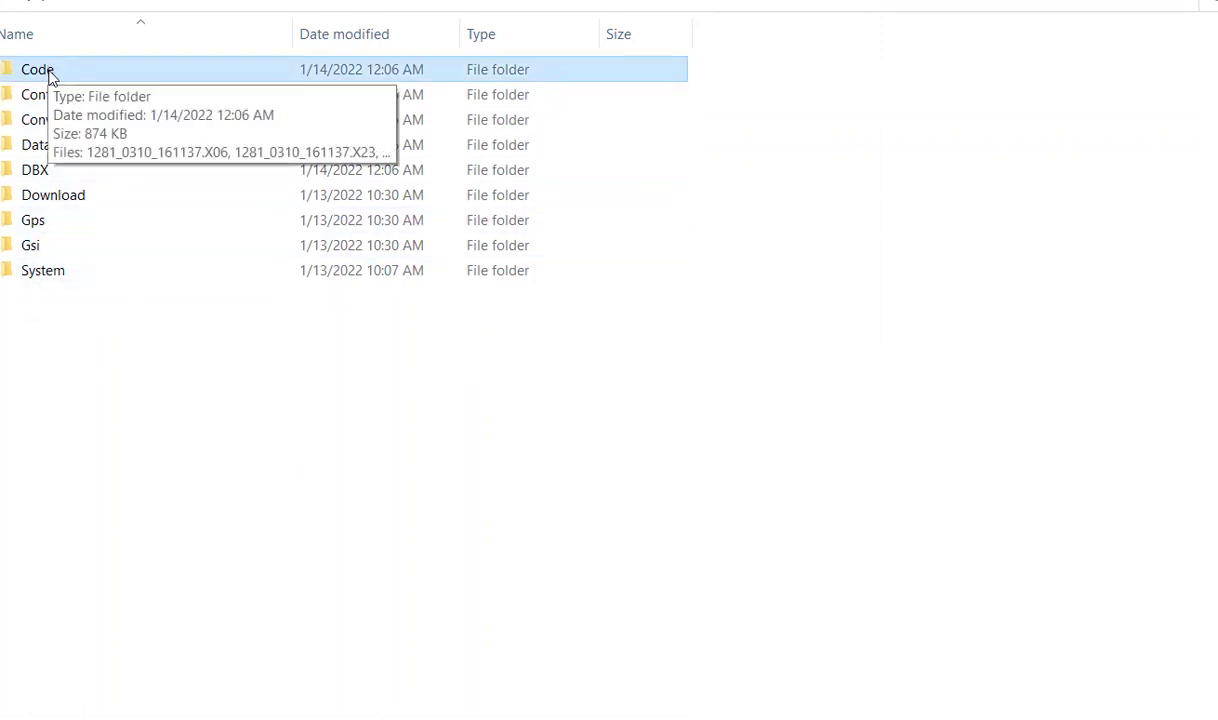
# View the Code folder's X06, X23 and XCF files, then return to the top-level folders.
pyautogui.doubleClick(52, 72)
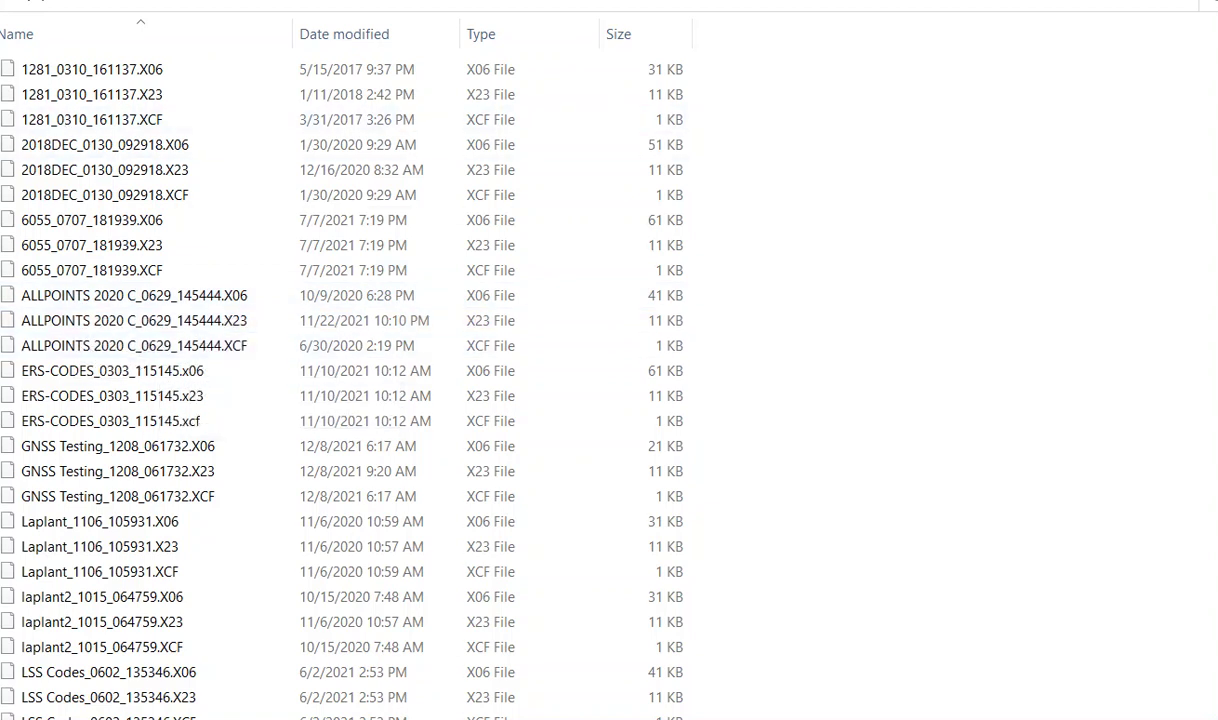
pyautogui.hotkey('alt', 'Left')
# Open the Config folder to show RTK_Profile, Sketch_Template, UserManagement and the .xfg files.
pyautogui.click(35, 96)
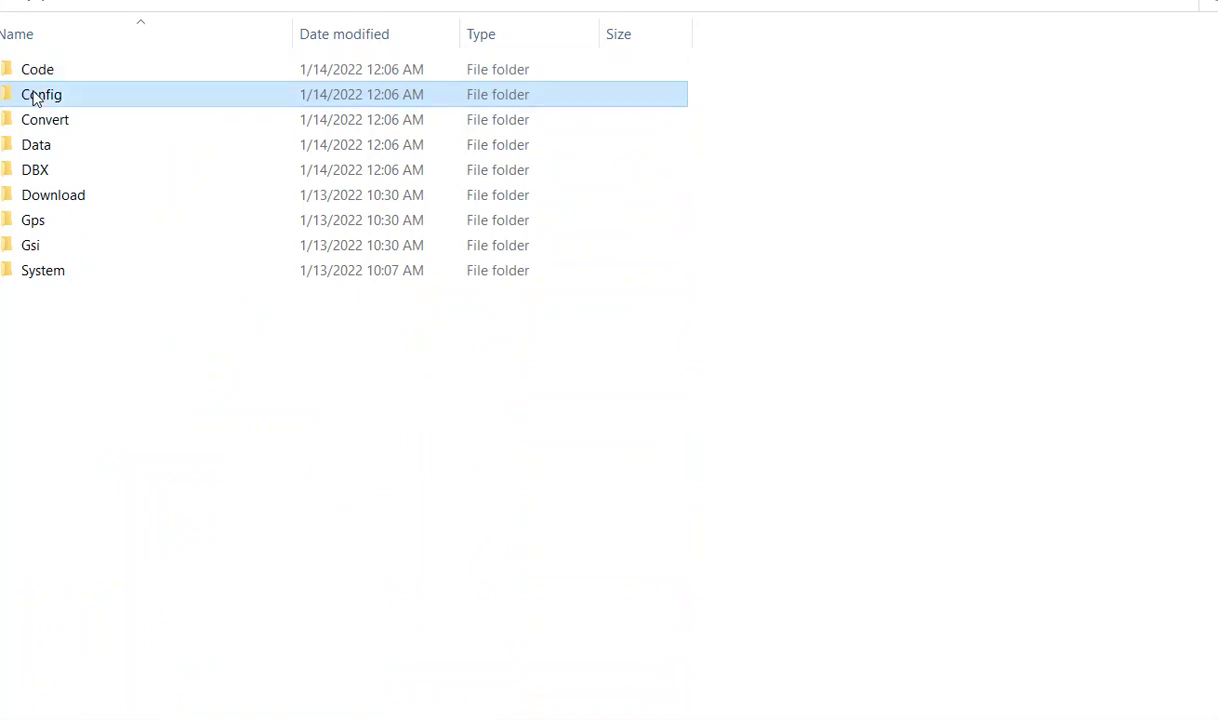
pyautogui.doubleClick(35, 96)
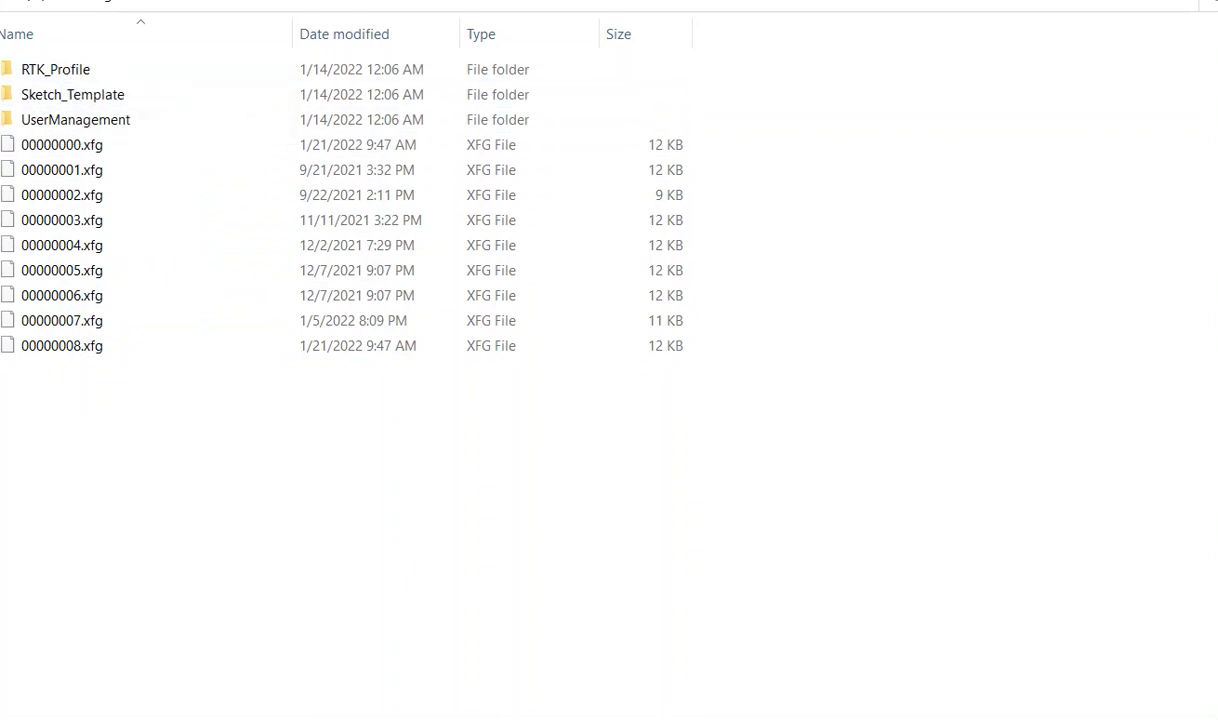
# Go up from Config and view the Convert folder's FRT formats and GS QC stylesheet, then return.
pyautogui.press('BackSpace')
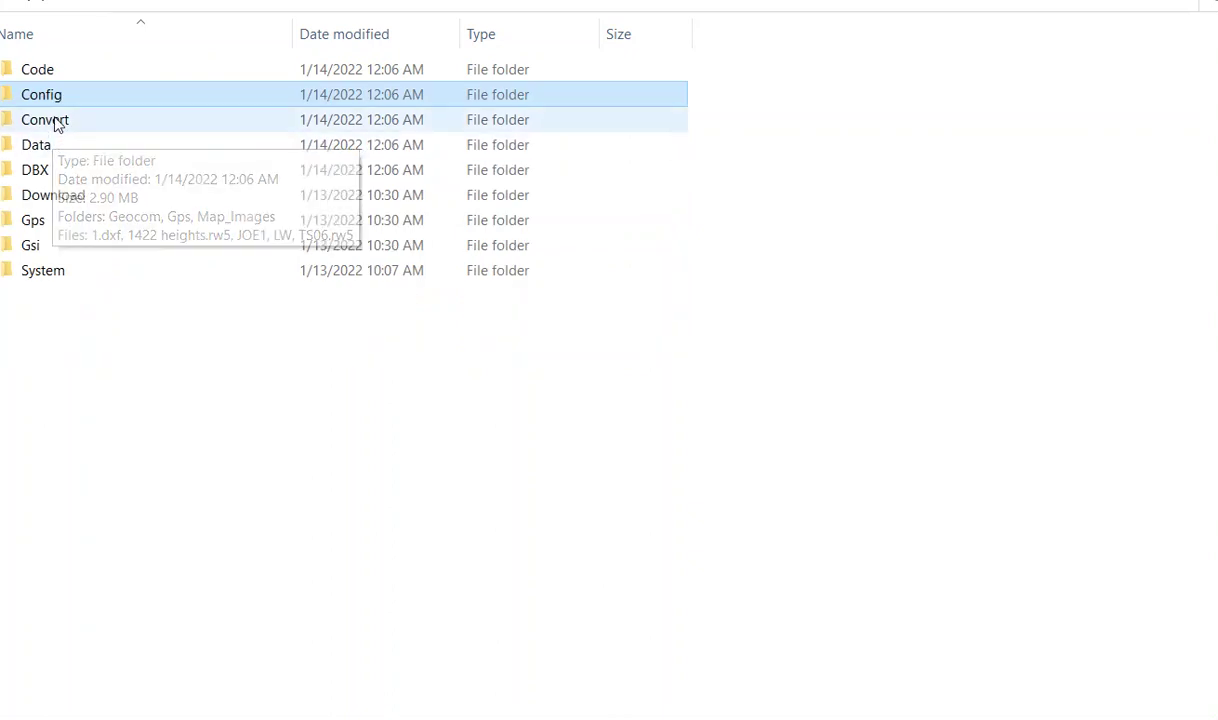
pyautogui.doubleClick(55, 121)
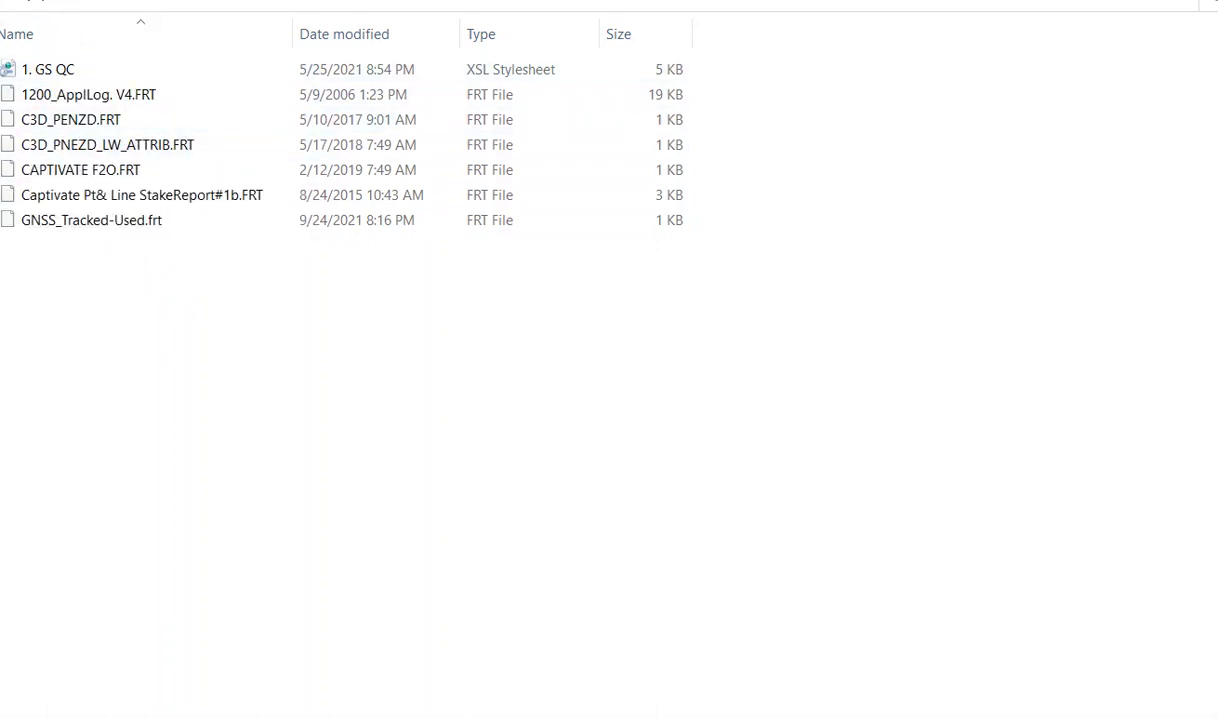
pyautogui.hotkey('alt', 'Left')
pyautogui.click(45, 147)
pyautogui.doubleClick(45, 147)
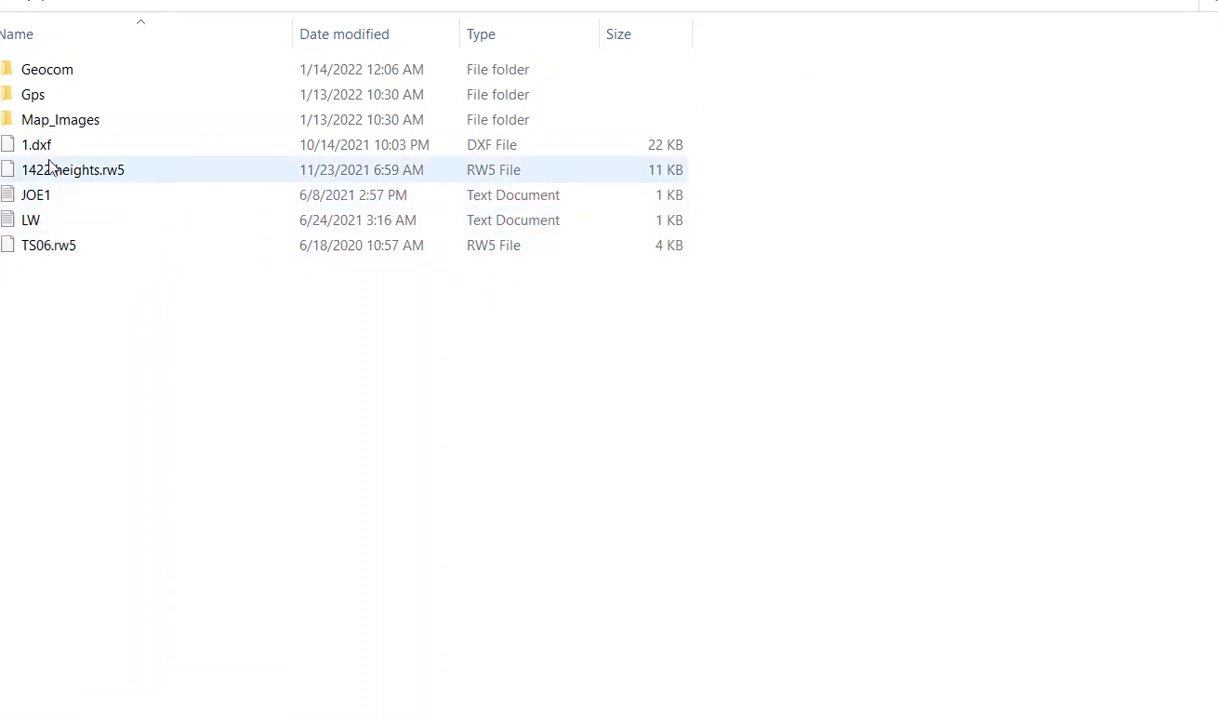
pyautogui.doubleClick(39, 96)
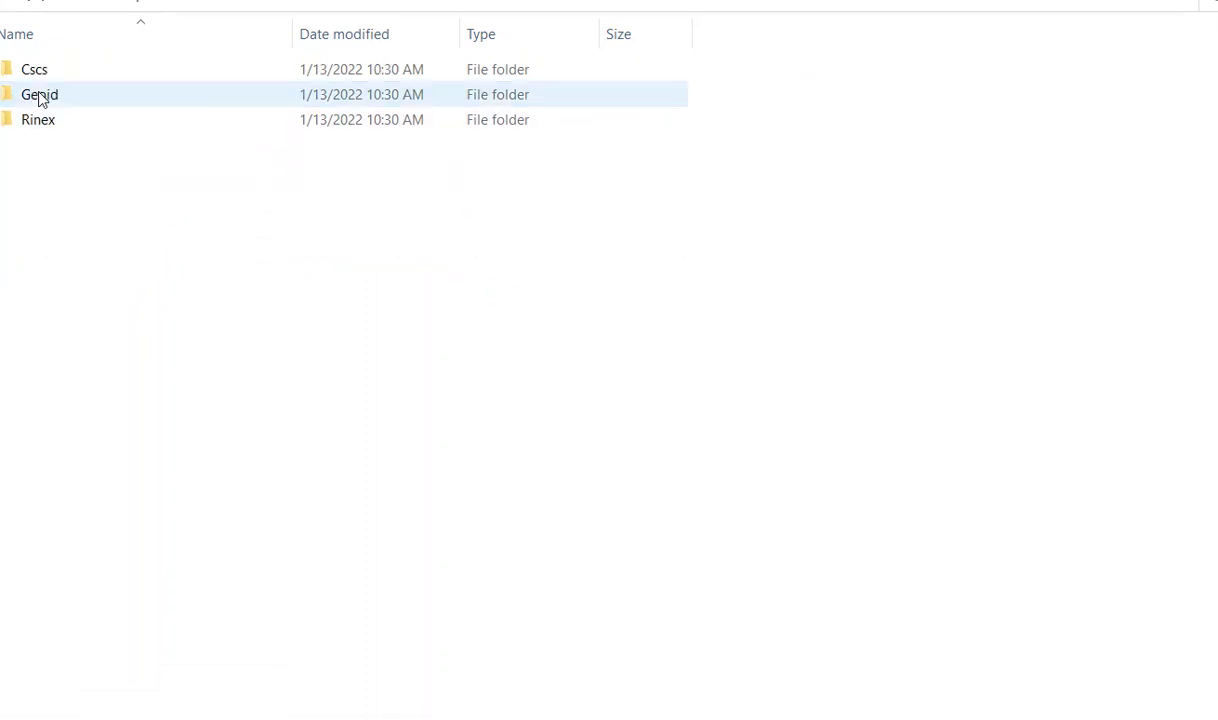
pyautogui.doubleClick(41, 100)
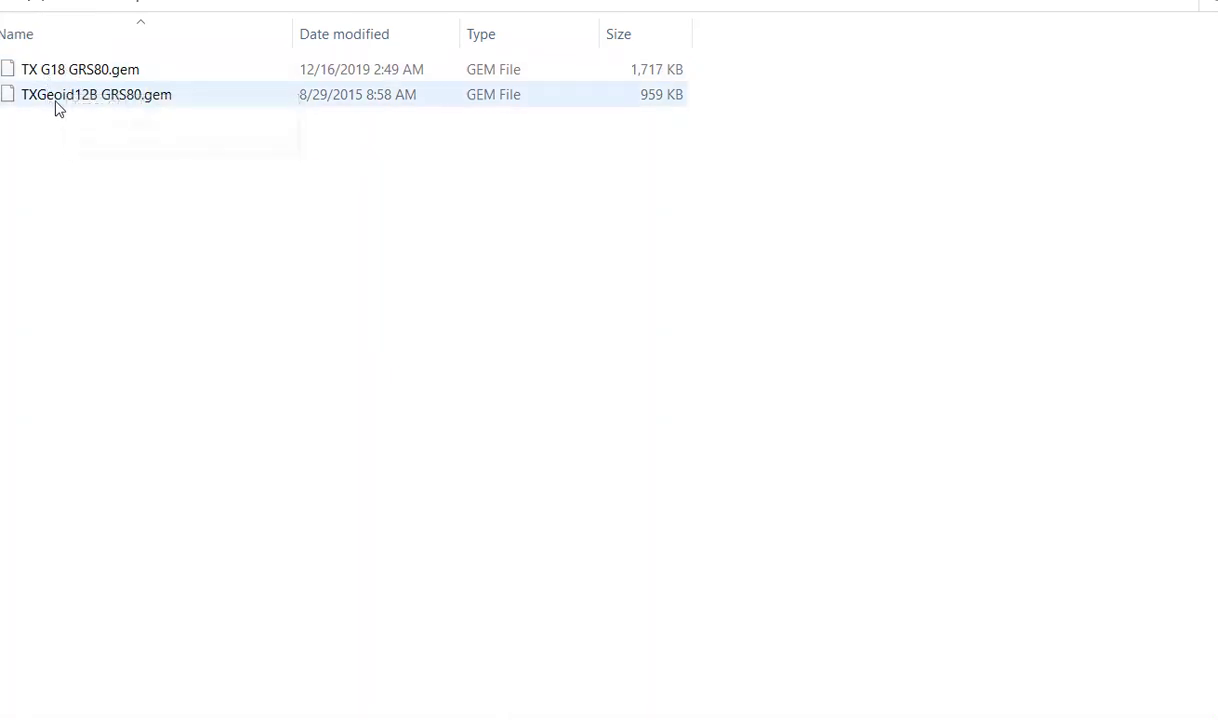
pyautogui.hotkey('alt', 'Up')
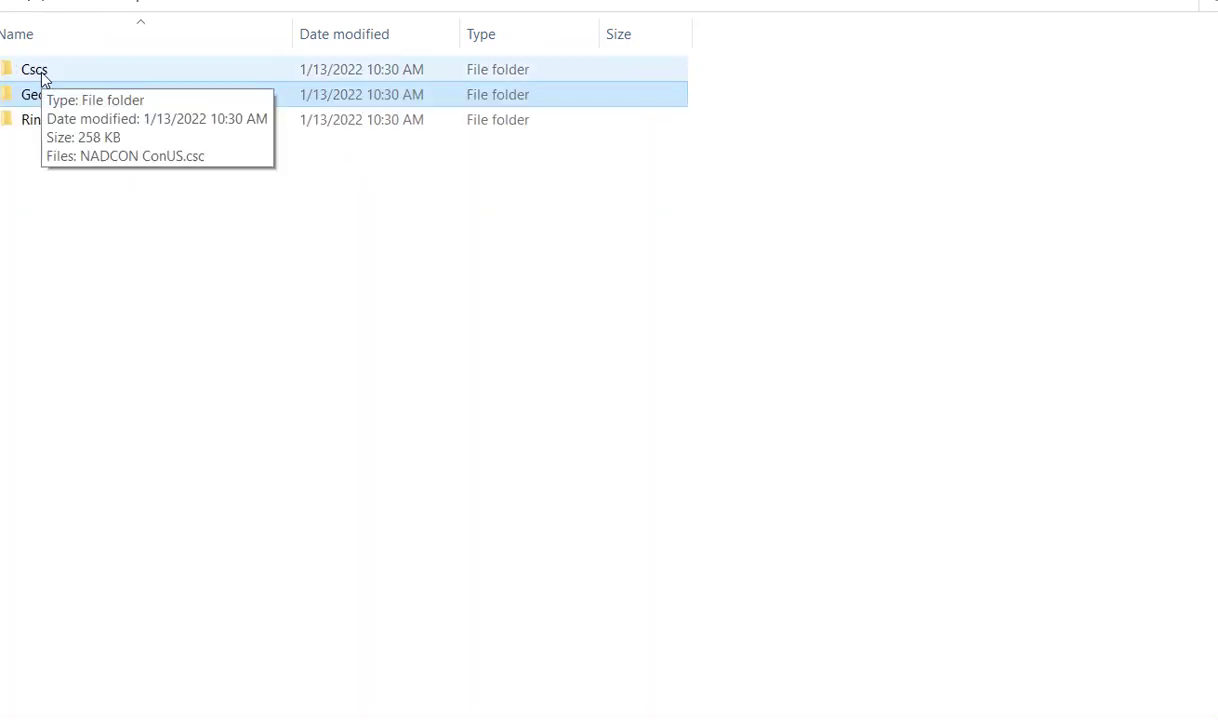
pyautogui.doubleClick(41, 72)
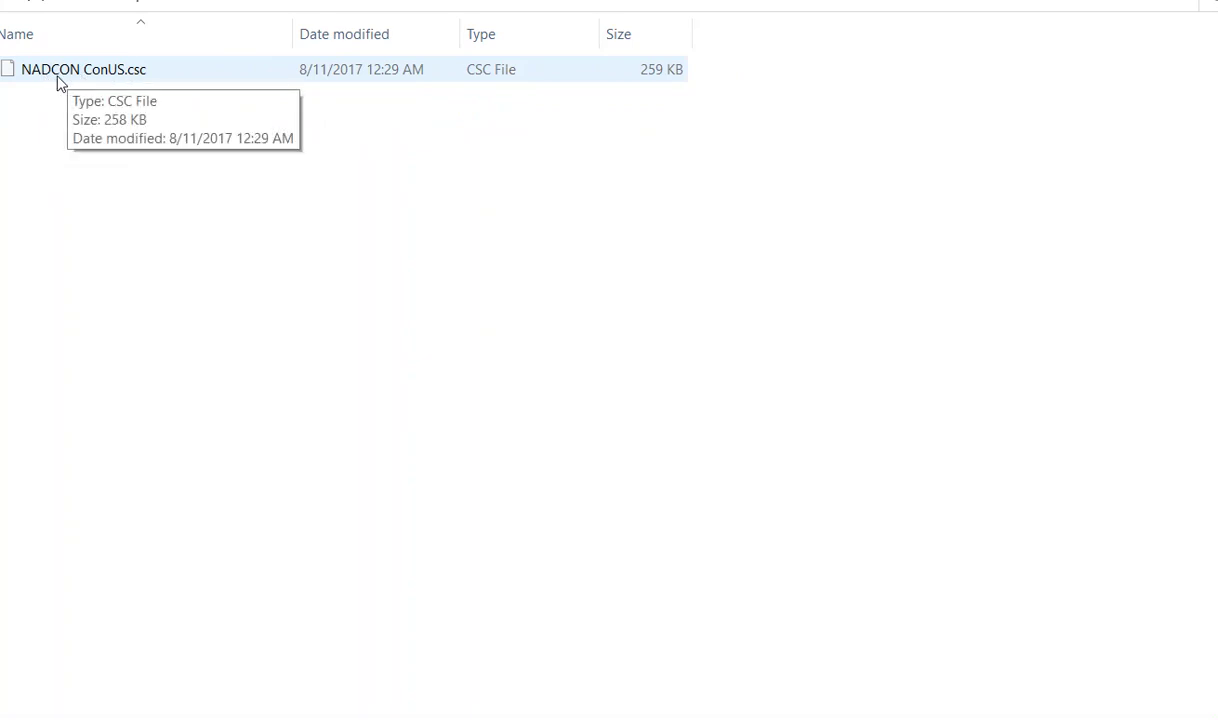
pyautogui.hotkey('alt', 'Left')
pyautogui.hotkey('alt', 'Left')
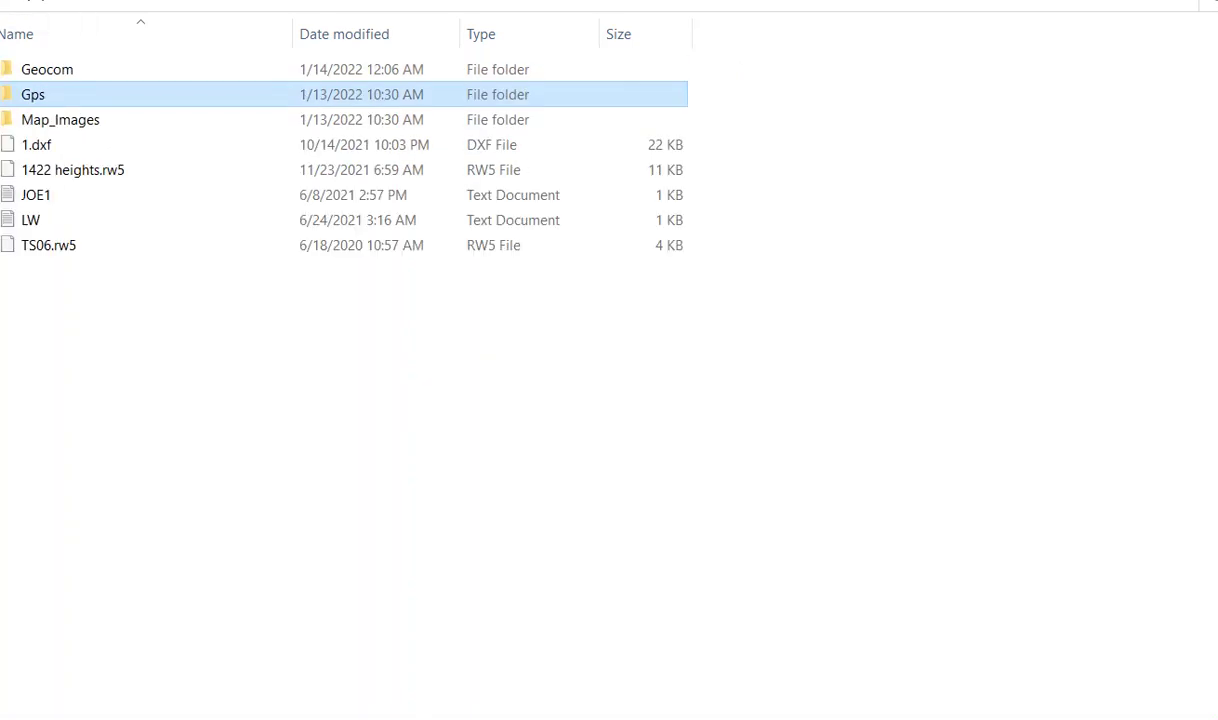
pyautogui.hotkey('alt', 'Left')
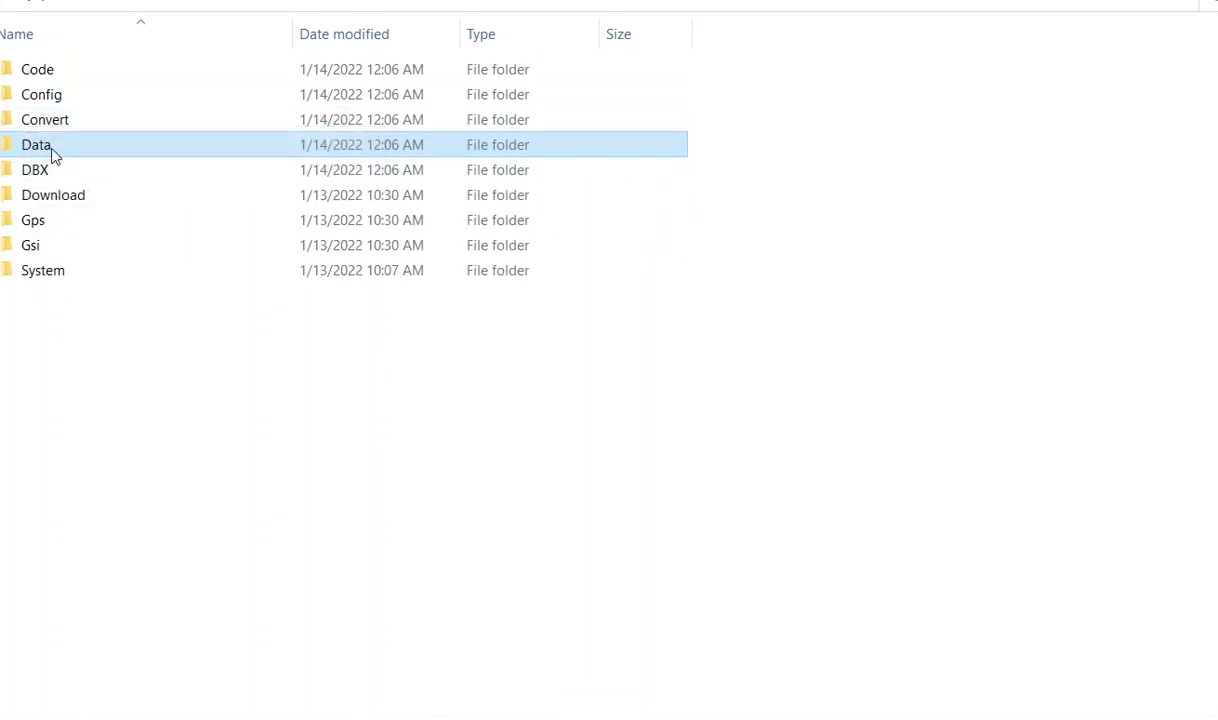
# Browse DBX > 1422 heights > Images to view the job's JPG photos, then return to DBX.
pyautogui.doubleClick(40, 175)
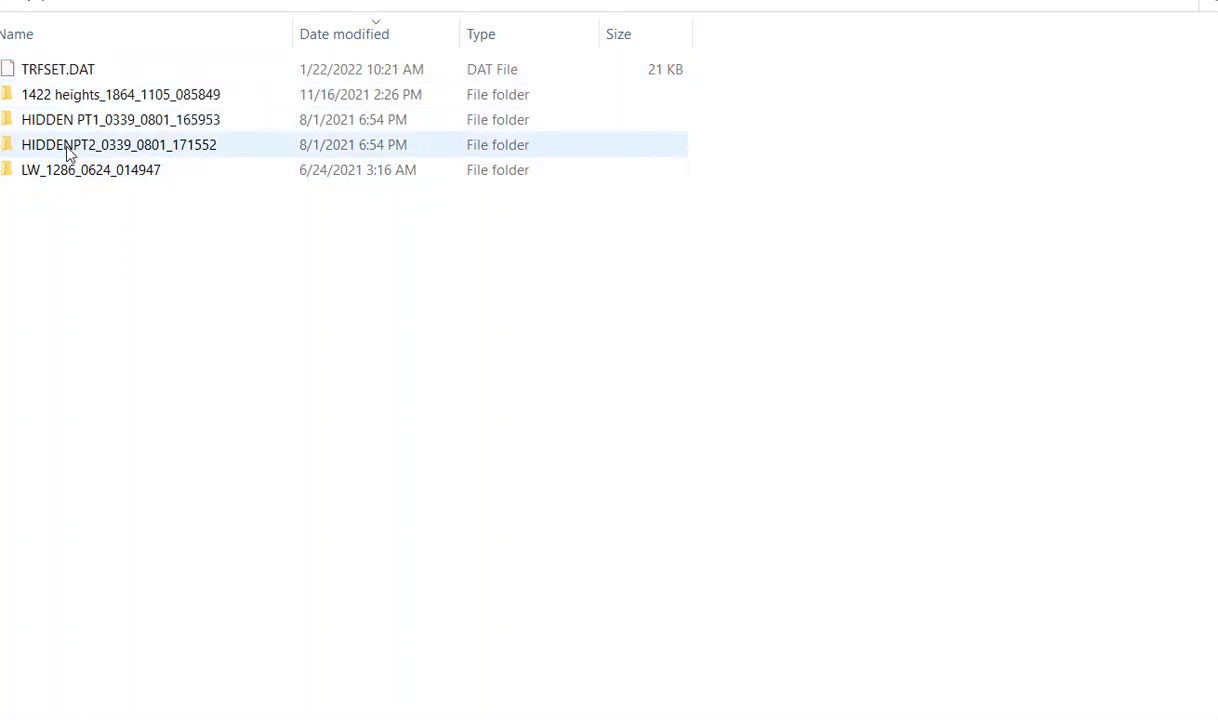
pyautogui.moveTo(59, 125)
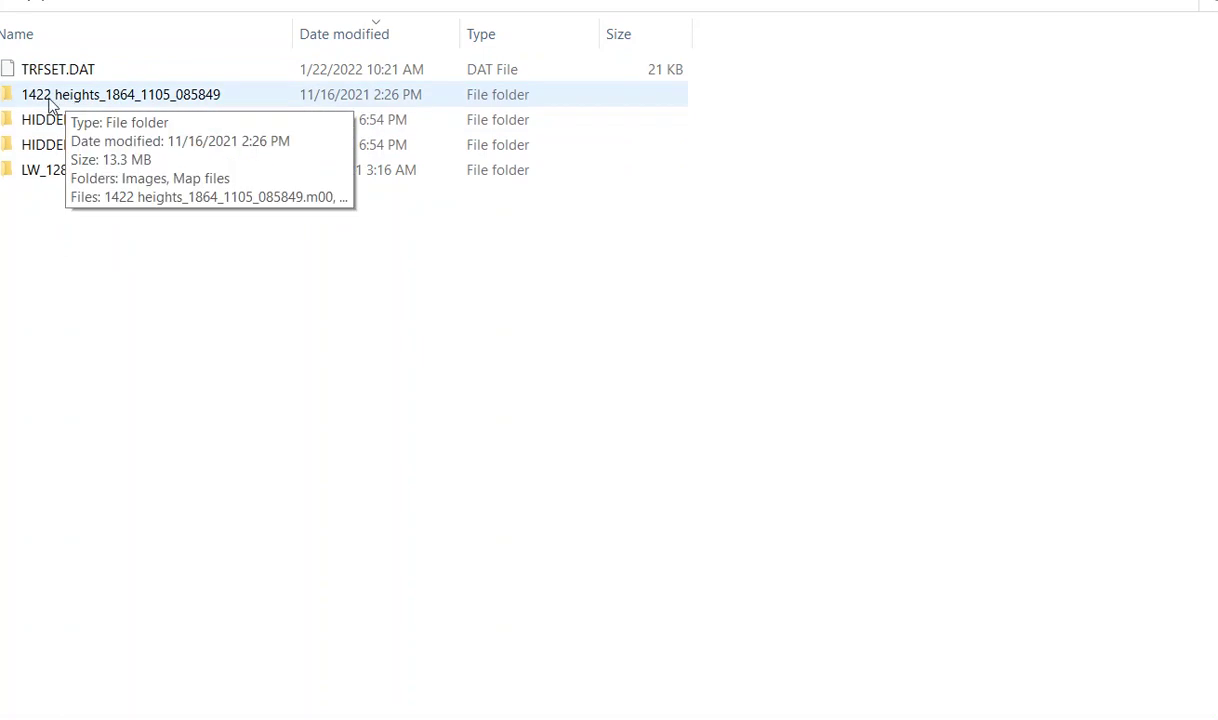
pyautogui.doubleClick(49, 102)
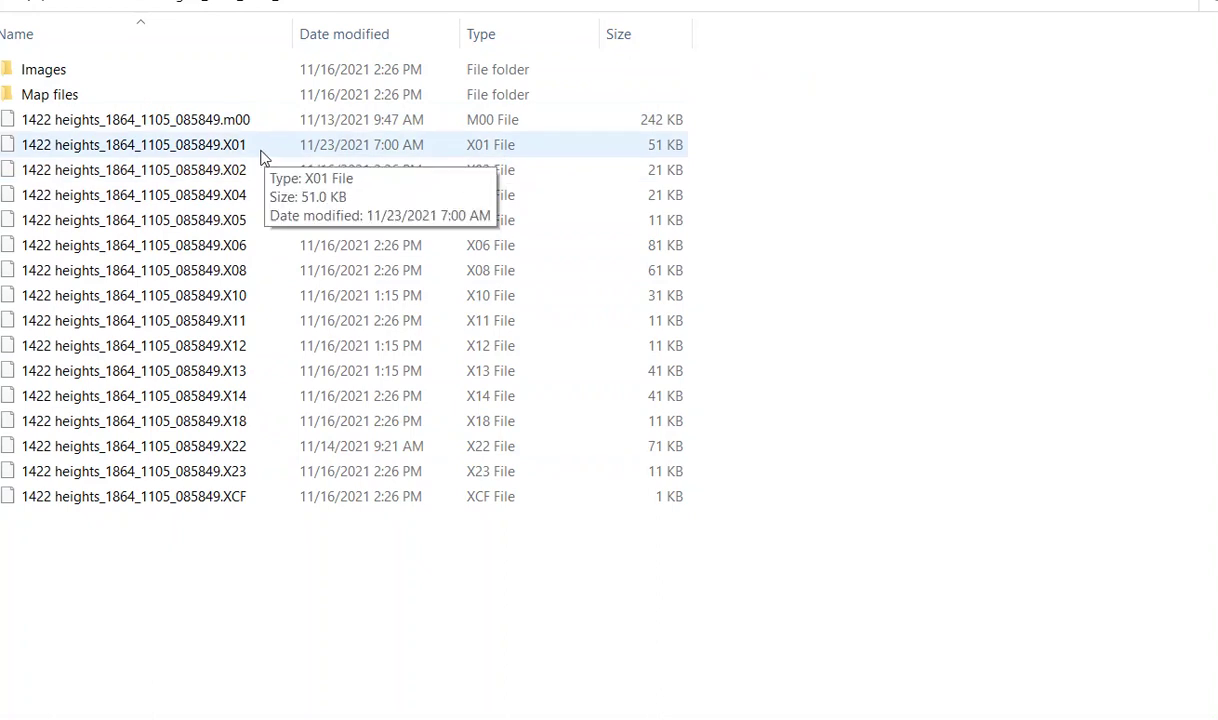
pyautogui.click(60, 78)
pyautogui.doubleClick(60, 70)
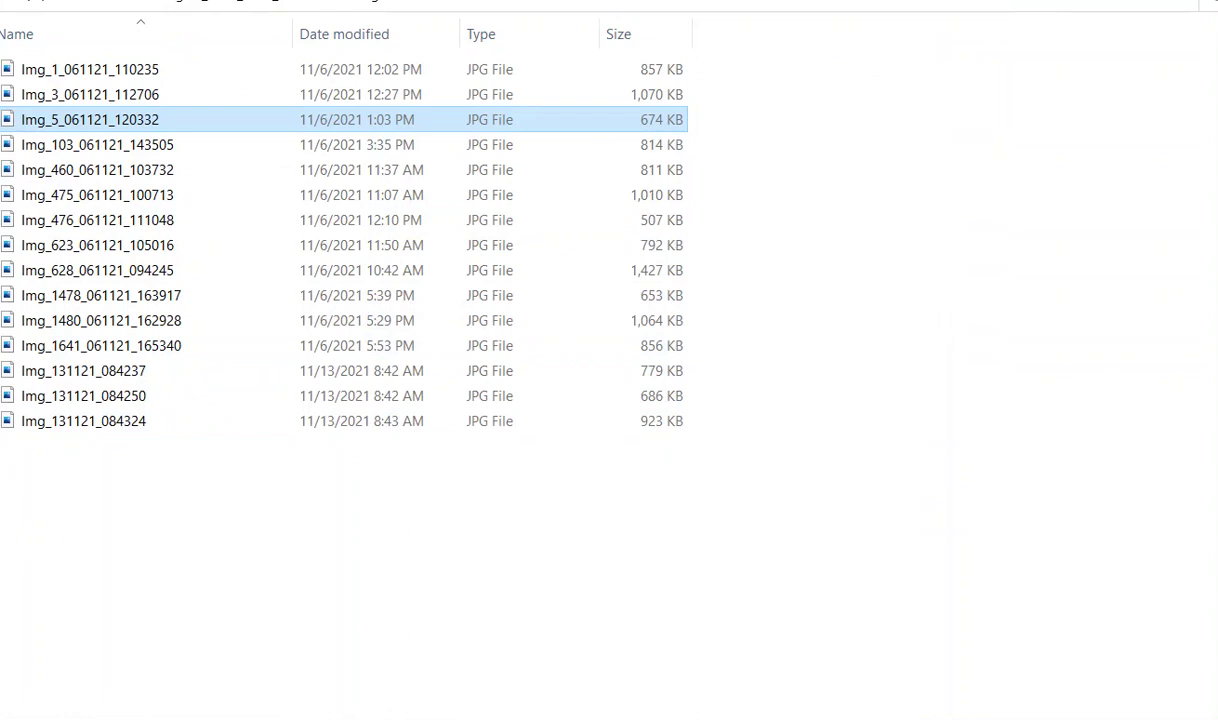
pyautogui.hotkey('alt', 'Up')
pyautogui.hotkey('alt', 'Up')
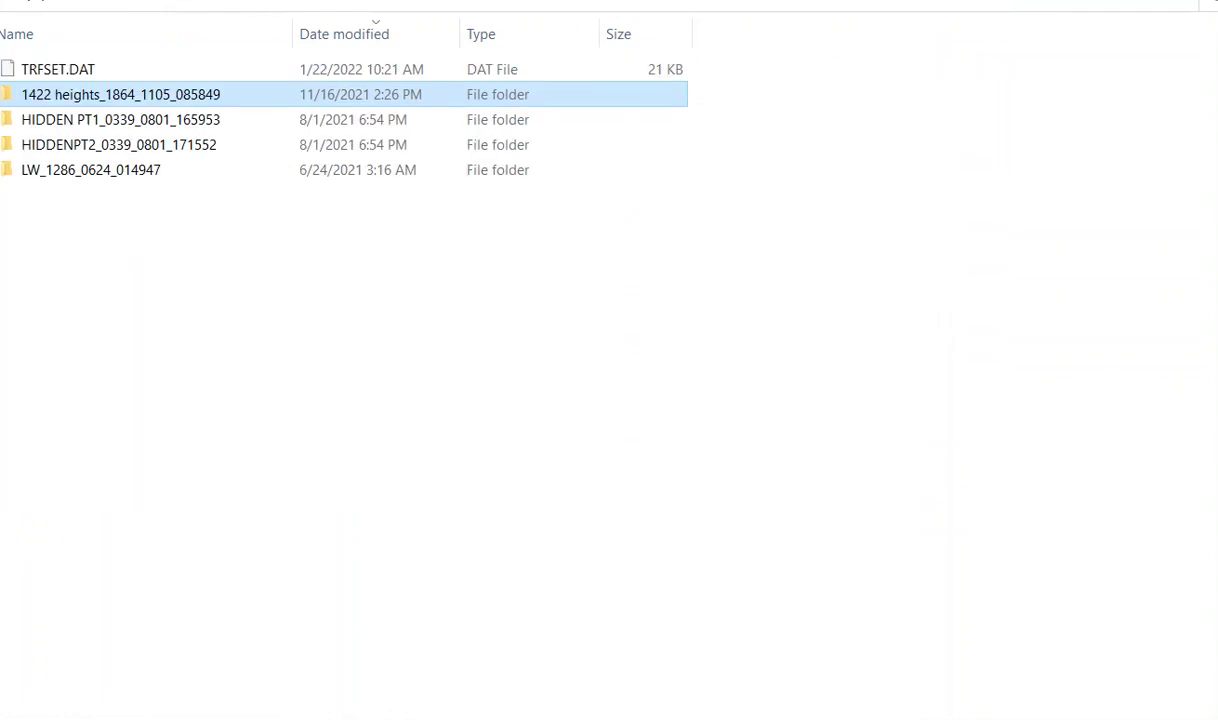
# Check the Gps folder, then open System to see the Captivate v6.65 firmware file.
pyautogui.hotkey('alt', 'Up')
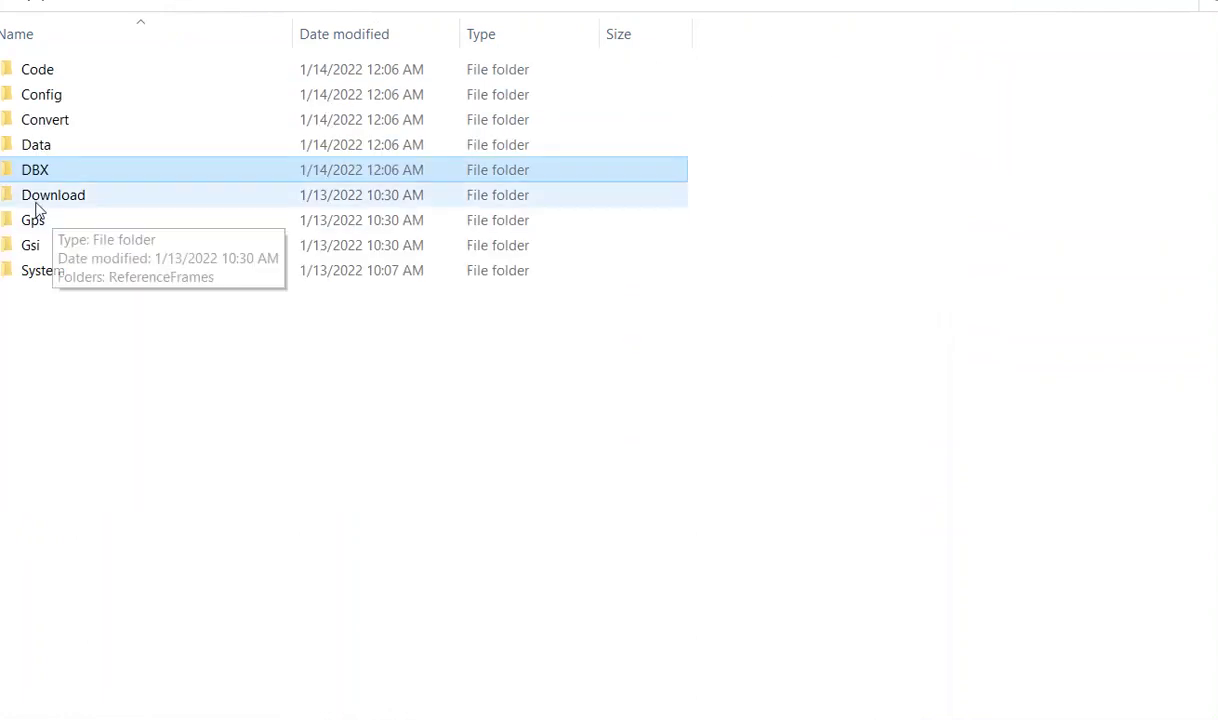
pyautogui.doubleClick(49, 226)
pyautogui.hotkey('alt', 'Up')
pyautogui.doubleClick(43, 271)
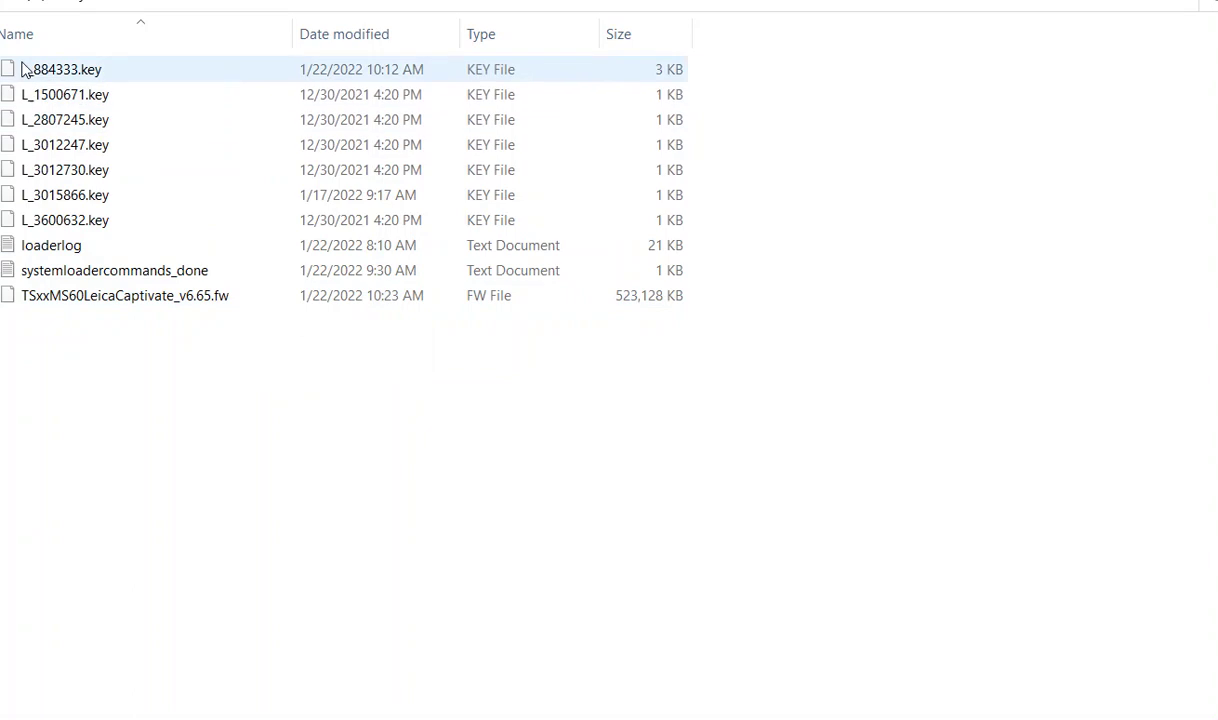
pyautogui.hotkey('alt', 'Up')
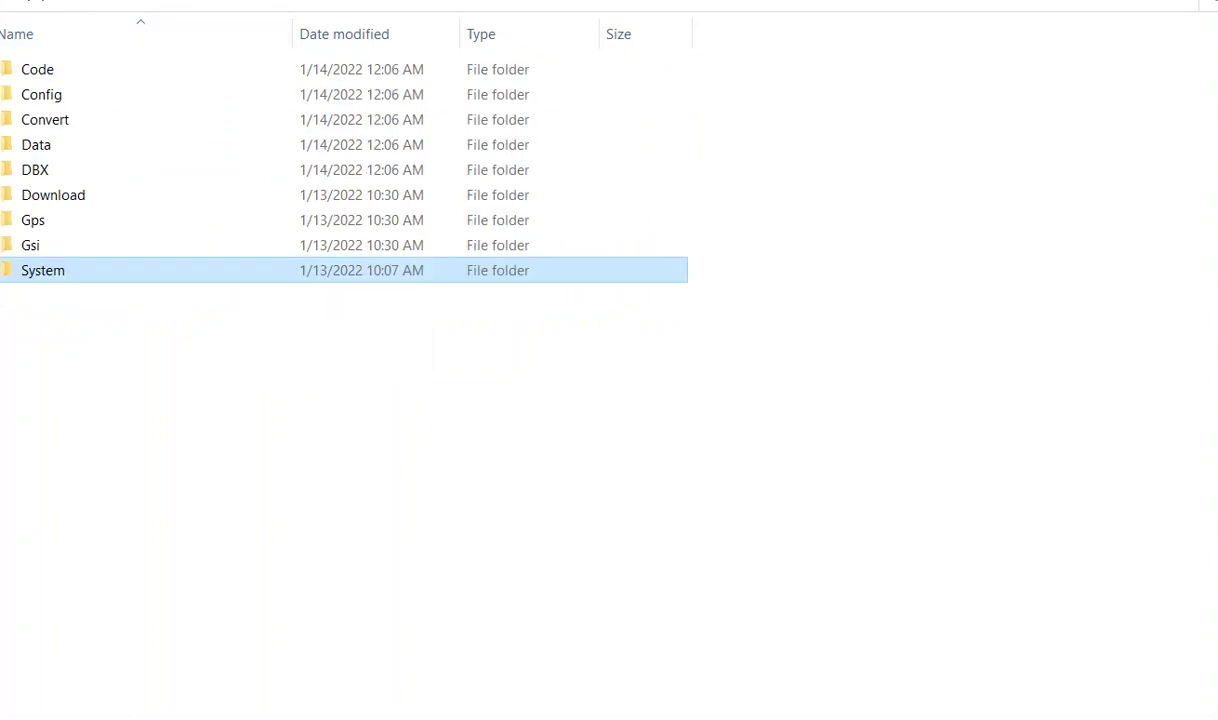
pyautogui.moveTo(47, 149)
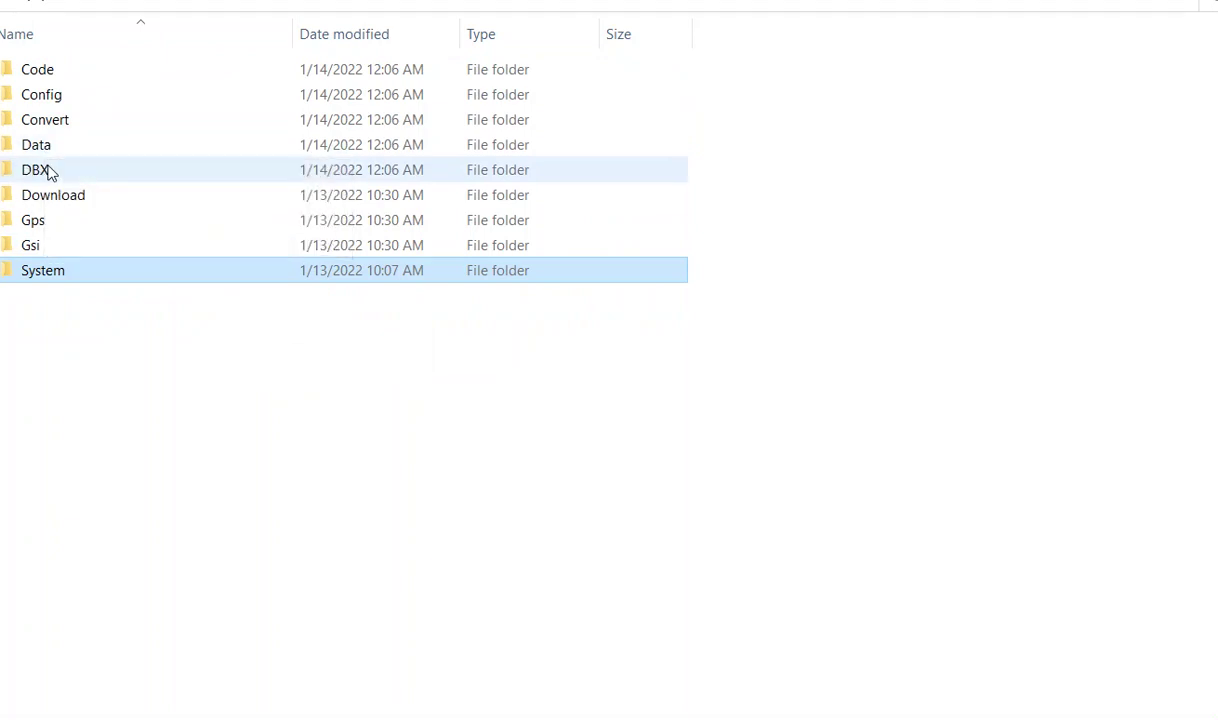
pyautogui.moveTo(50, 172)
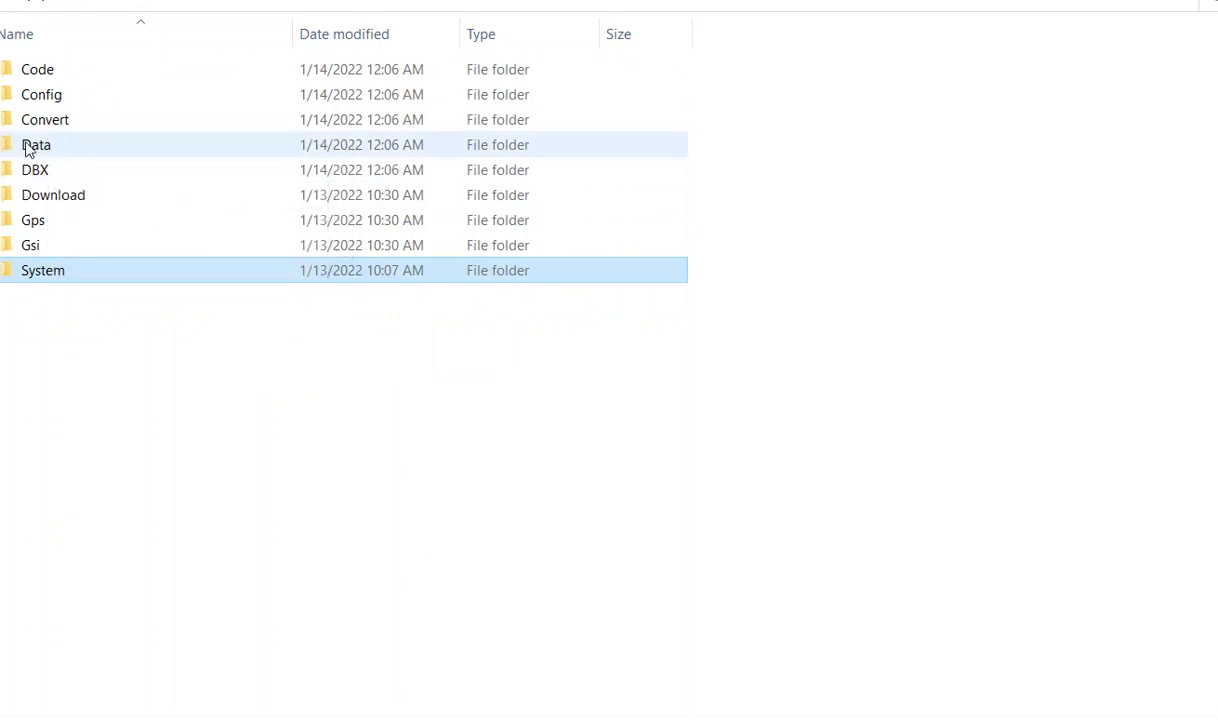